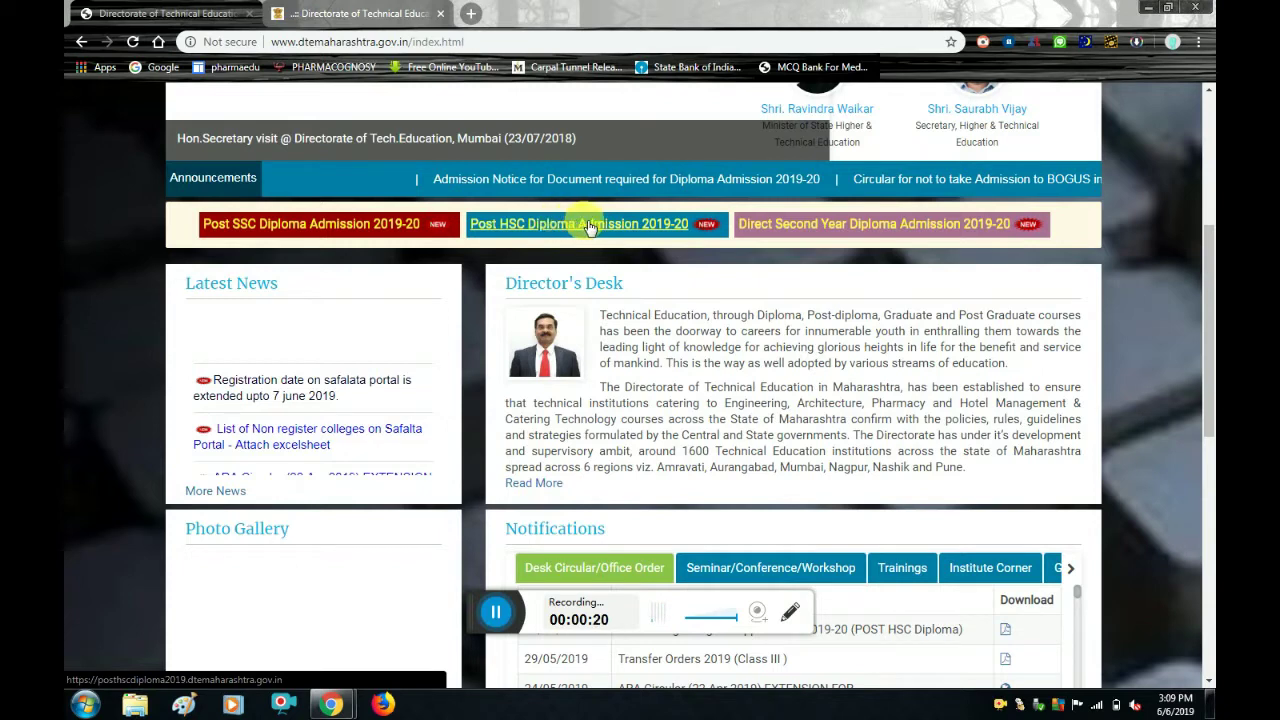
Open Post HSC Diploma Admission 2019-20, close the stalled tab and return to the filled registration form.
{"action": "left_click", "coordinate": [596, 226]}
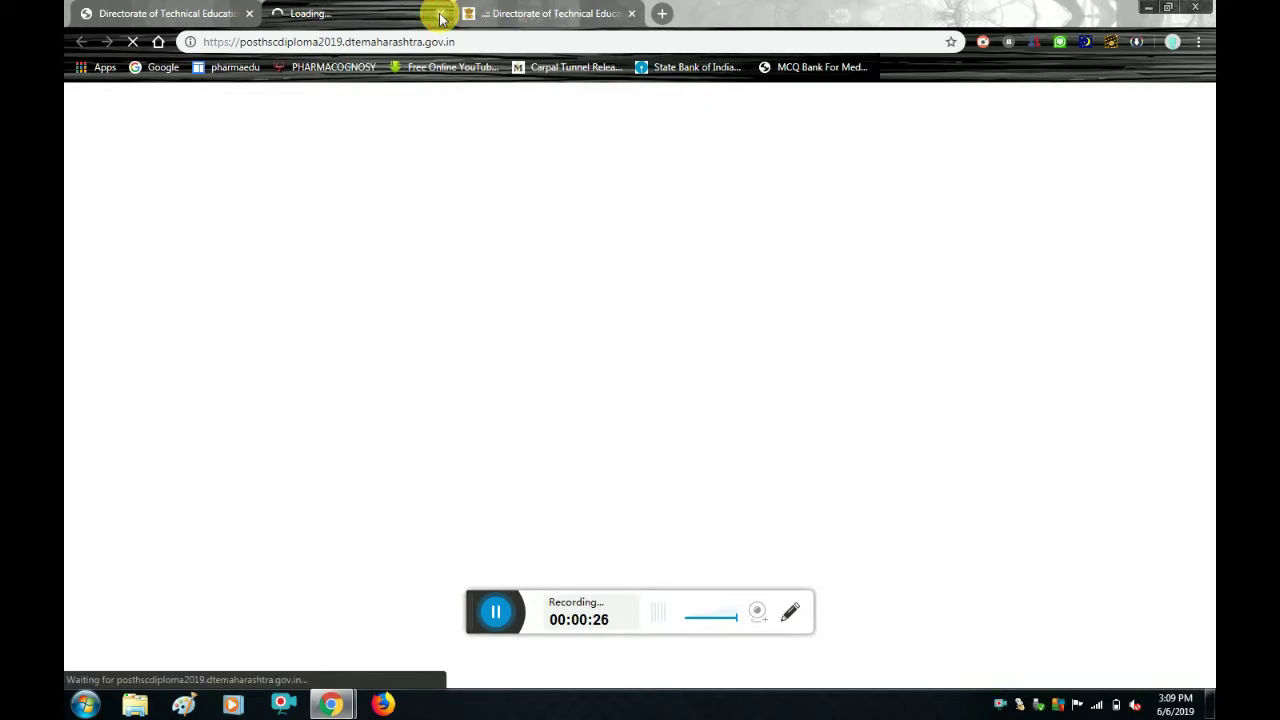
{"action": "left_click", "coordinate": [440, 14]}
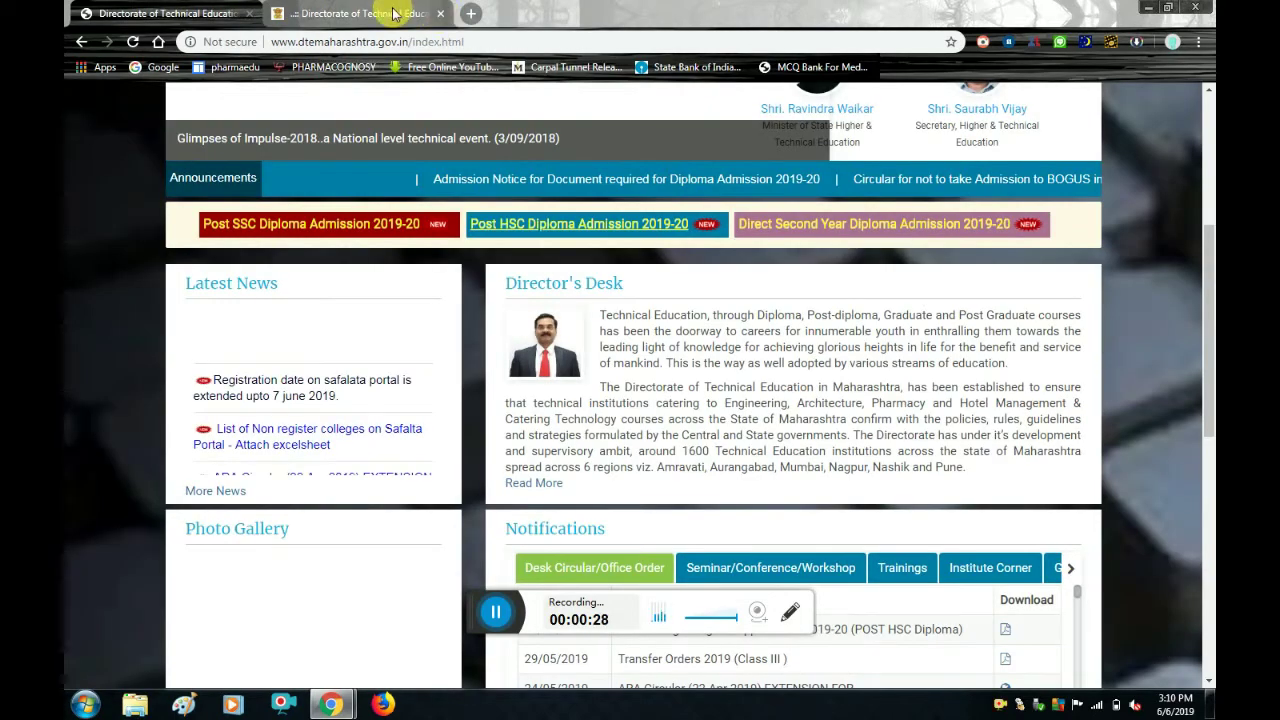
{"action": "key", "text": "ctrl+Tab"}
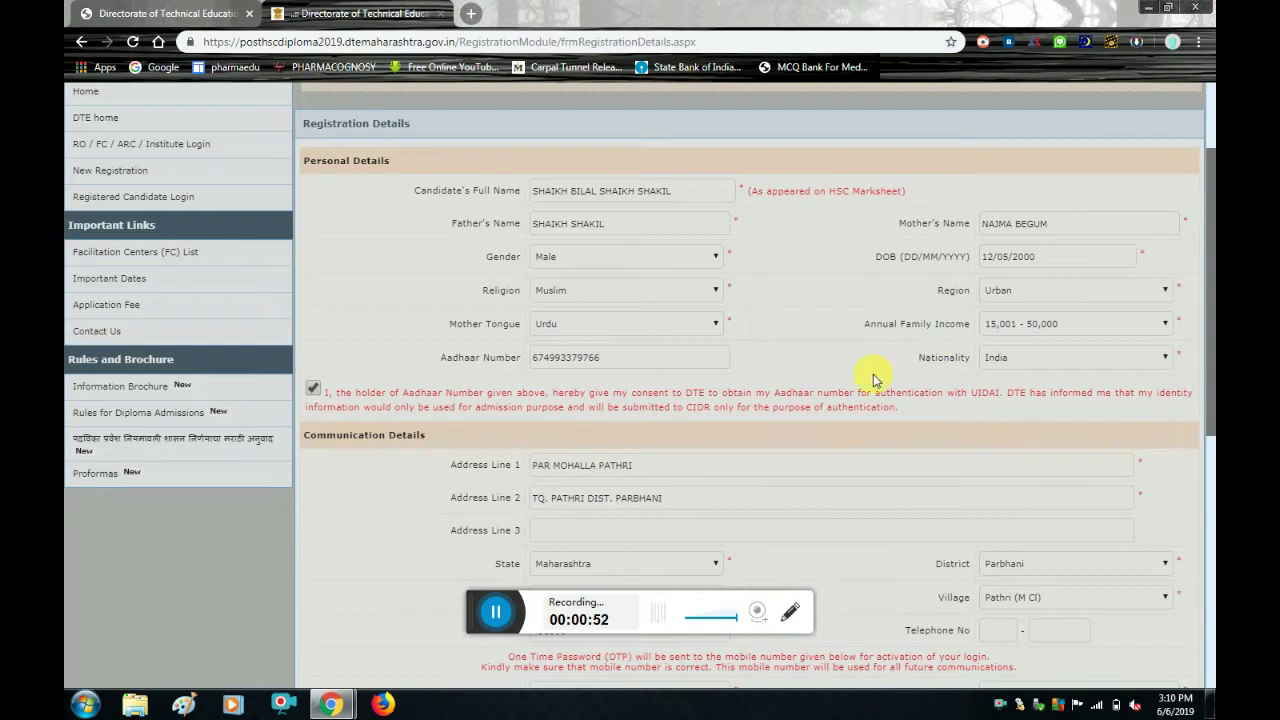
{"action": "mouse_move", "coordinate": [700, 358]}
{"action": "scroll", "coordinate": [355, 461], "scroll_direction": "down", "scroll_amount": 1}
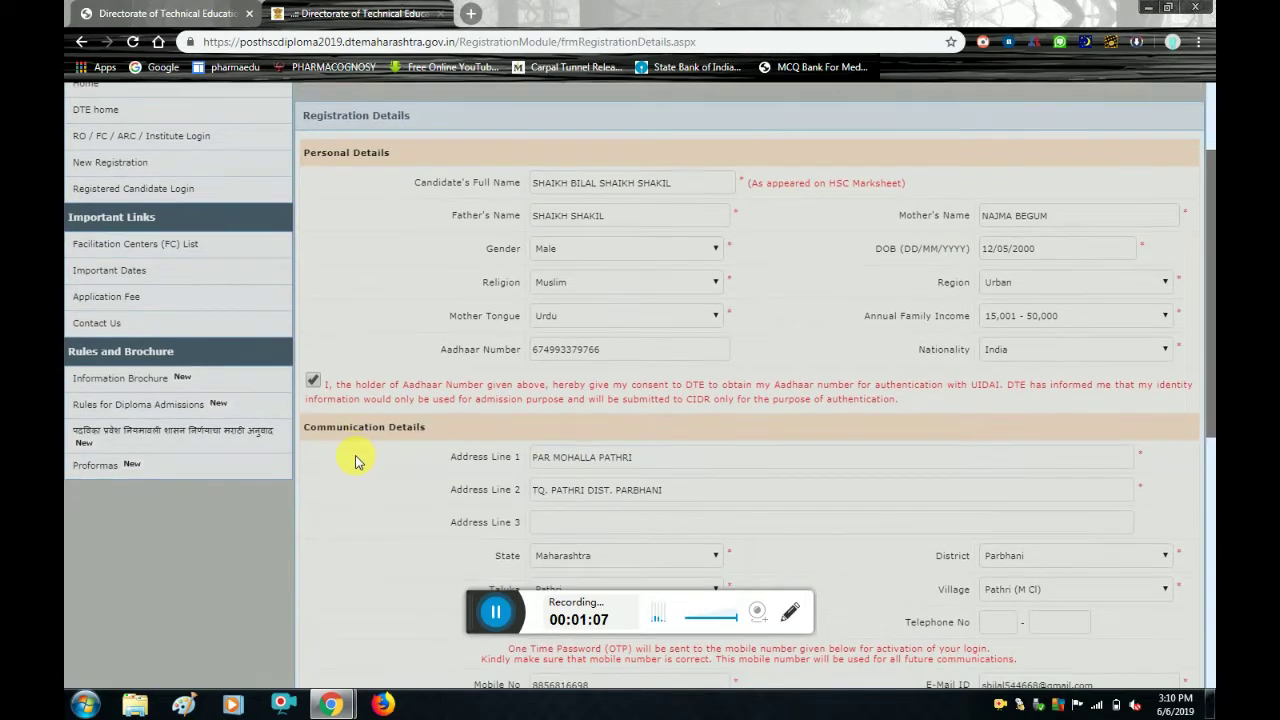
{"action": "scroll", "coordinate": [355, 461], "scroll_direction": "down", "scroll_amount": 1}
{"action": "scroll", "coordinate": [355, 461], "scroll_direction": "down", "scroll_amount": 1}
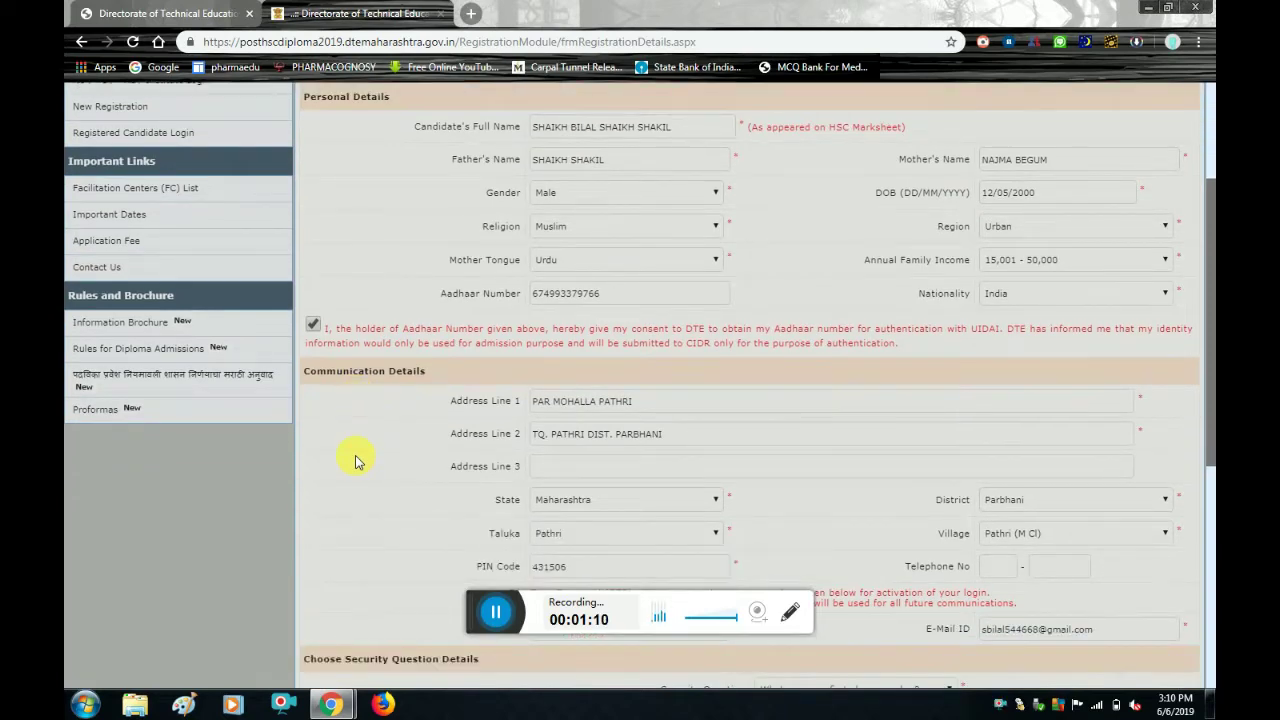
{"action": "scroll", "coordinate": [355, 461], "scroll_direction": "down", "scroll_amount": 1}
{"action": "scroll", "coordinate": [355, 461], "scroll_direction": "down", "scroll_amount": 3}
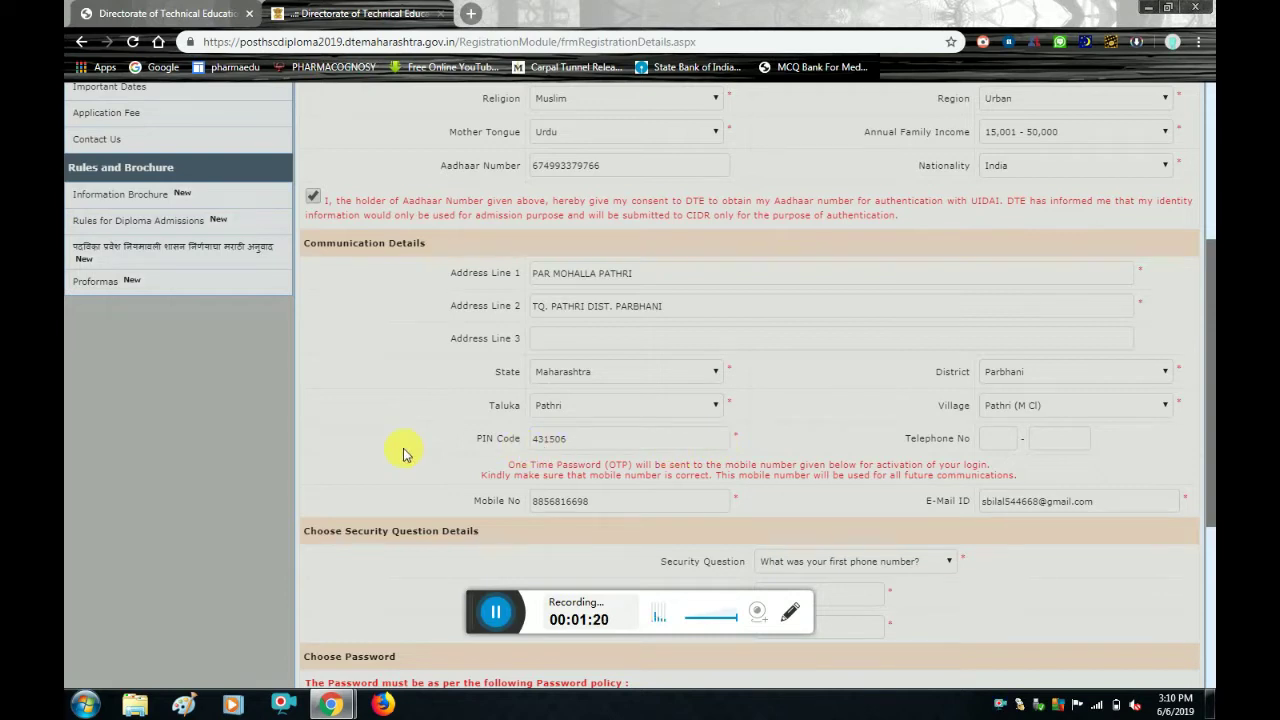
{"action": "left_click", "coordinate": [1041, 438]}
{"action": "mouse_move", "coordinate": [697, 517]}
{"action": "scroll", "coordinate": [815, 495], "scroll_direction": "down", "scroll_amount": 3}
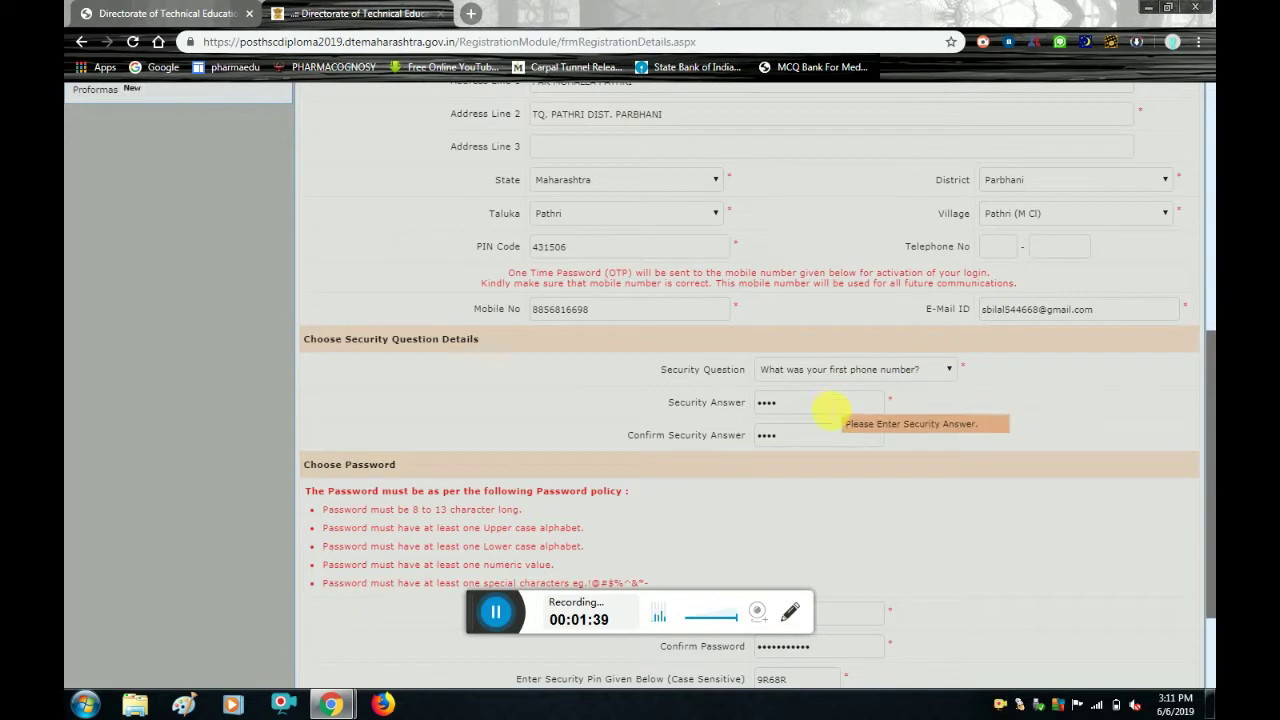
{"action": "left_click", "coordinate": [949, 371]}
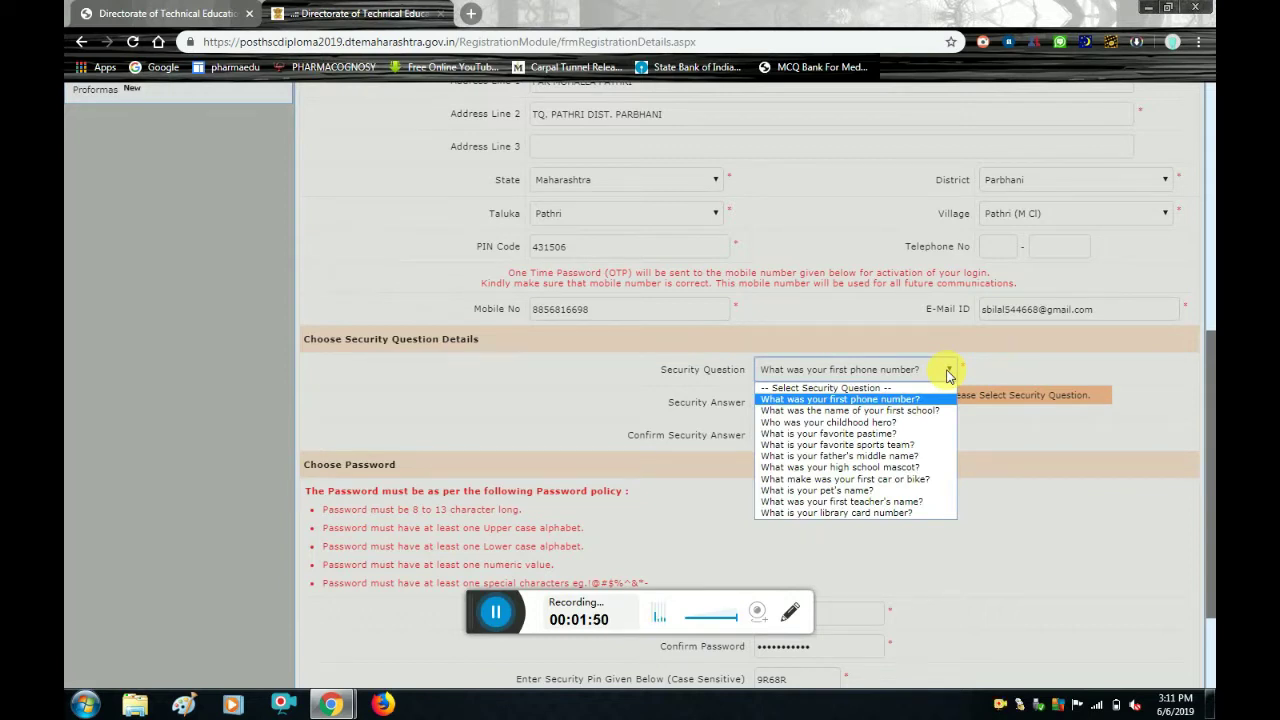
{"action": "left_click", "coordinate": [949, 371]}
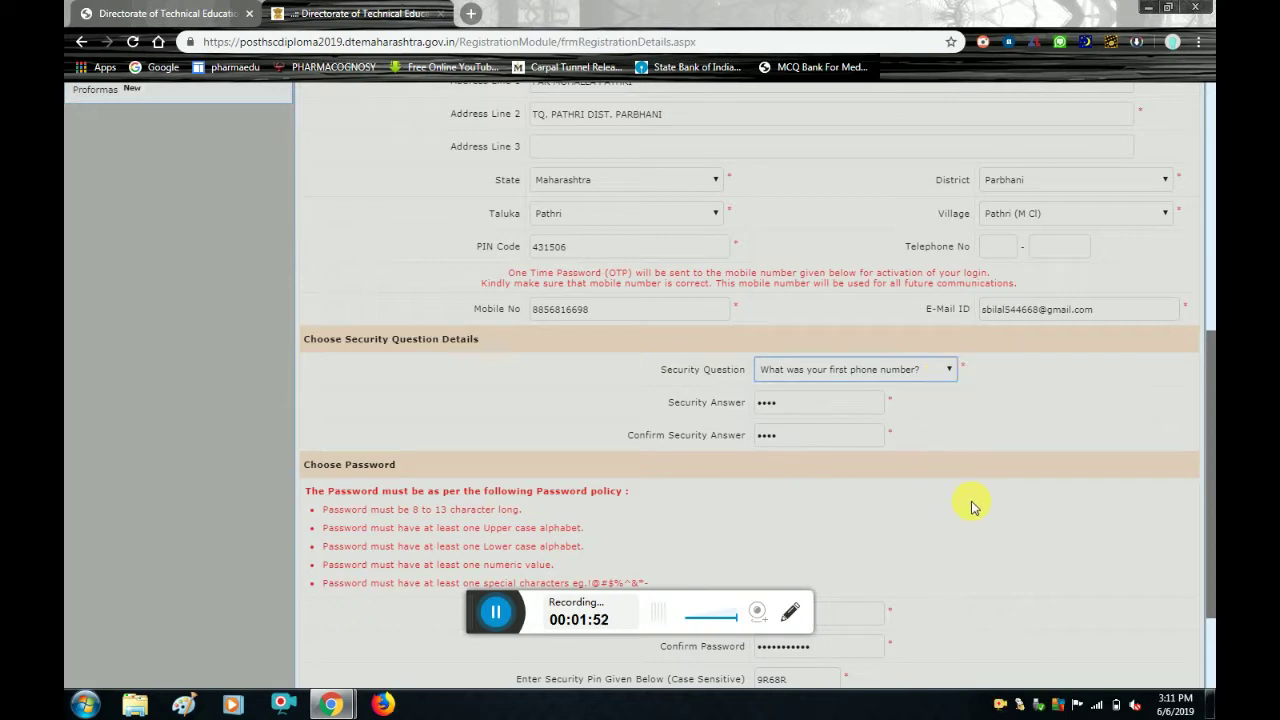
Scroll down the registration form toward the security pin and Save & Proceed button.
{"action": "scroll", "coordinate": [975, 507], "scroll_direction": "down", "scroll_amount": 1}
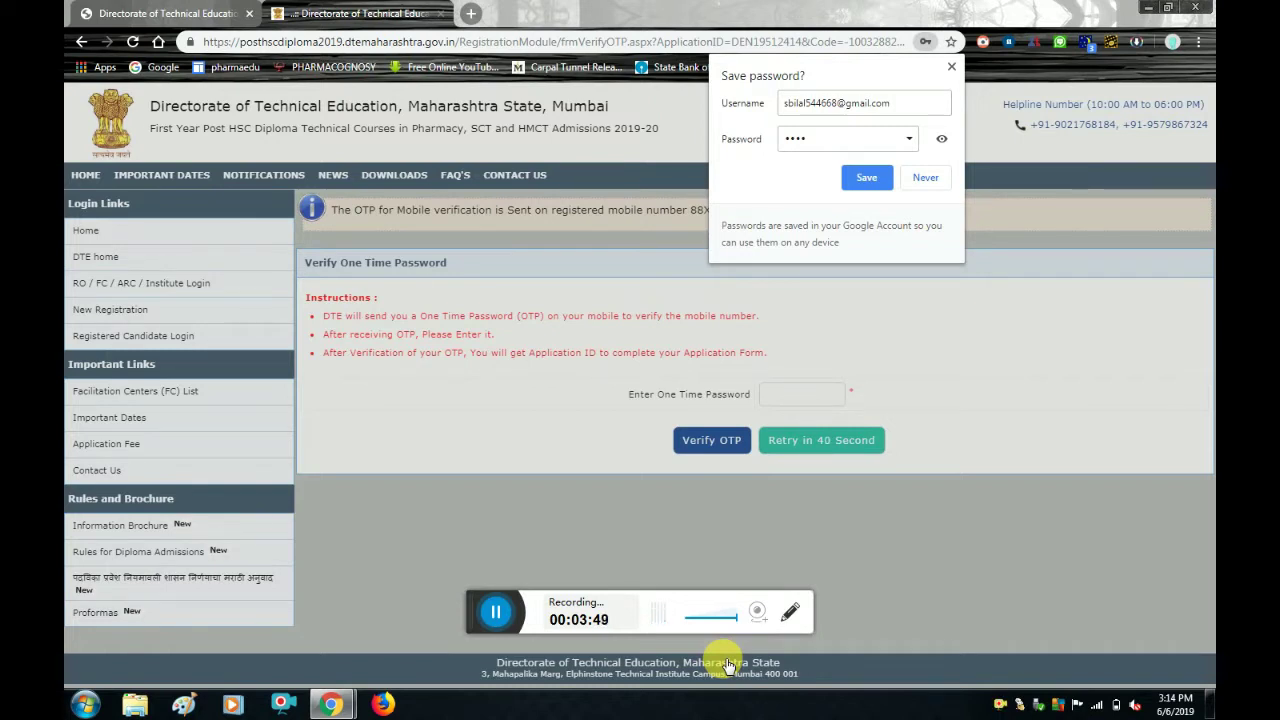
Decline Chrome's password saving, then enter and verify the mobile one-time password.
{"action": "left_click", "coordinate": [927, 180]}
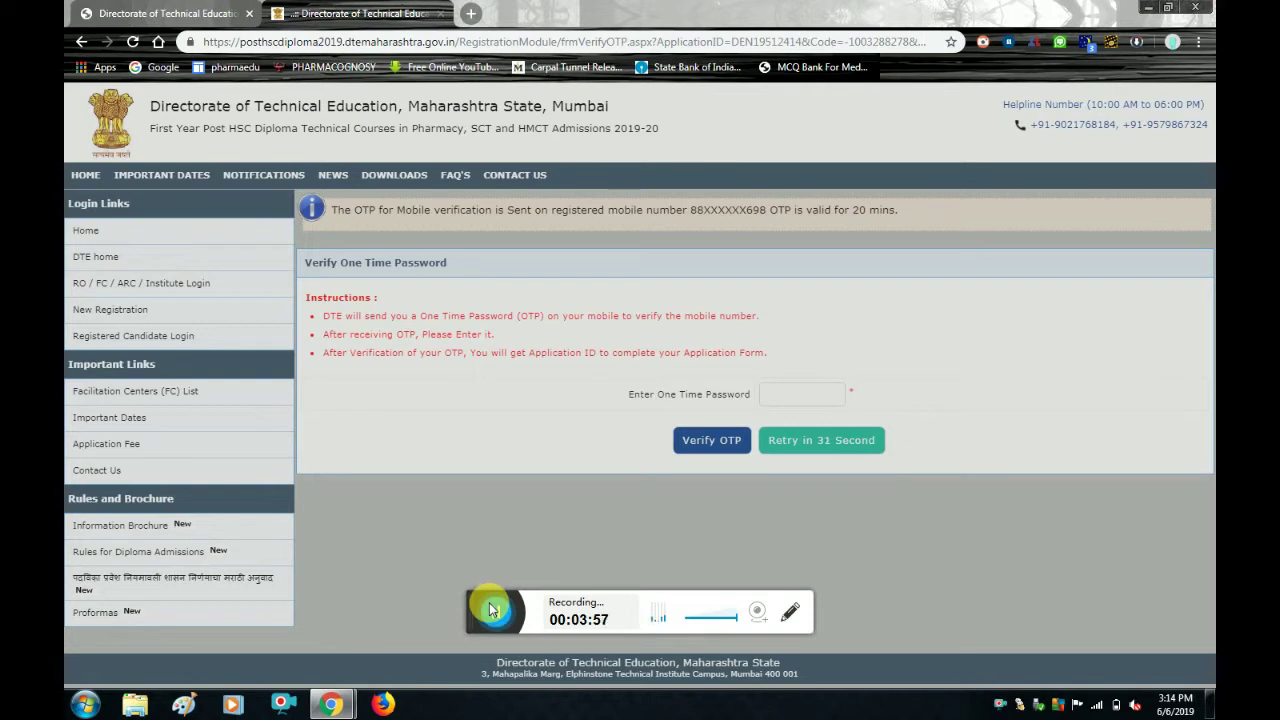
{"action": "left_click", "coordinate": [491, 609]}
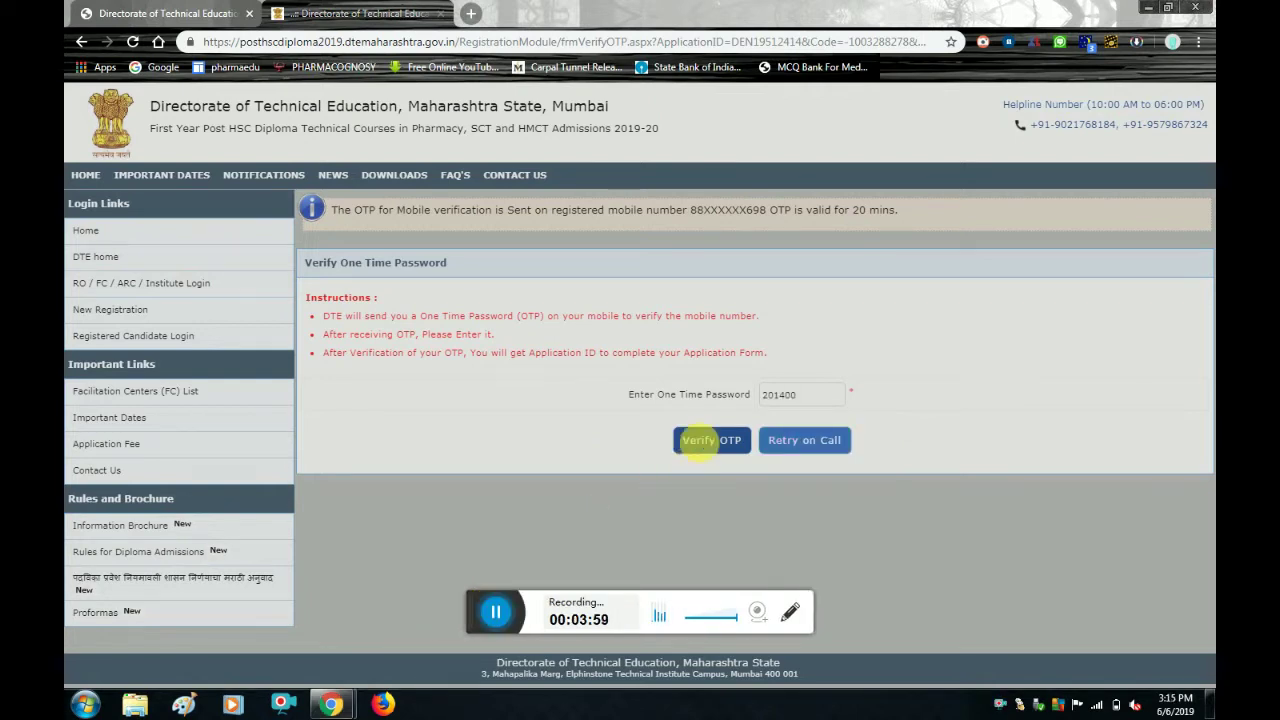
{"action": "left_click", "coordinate": [704, 440]}
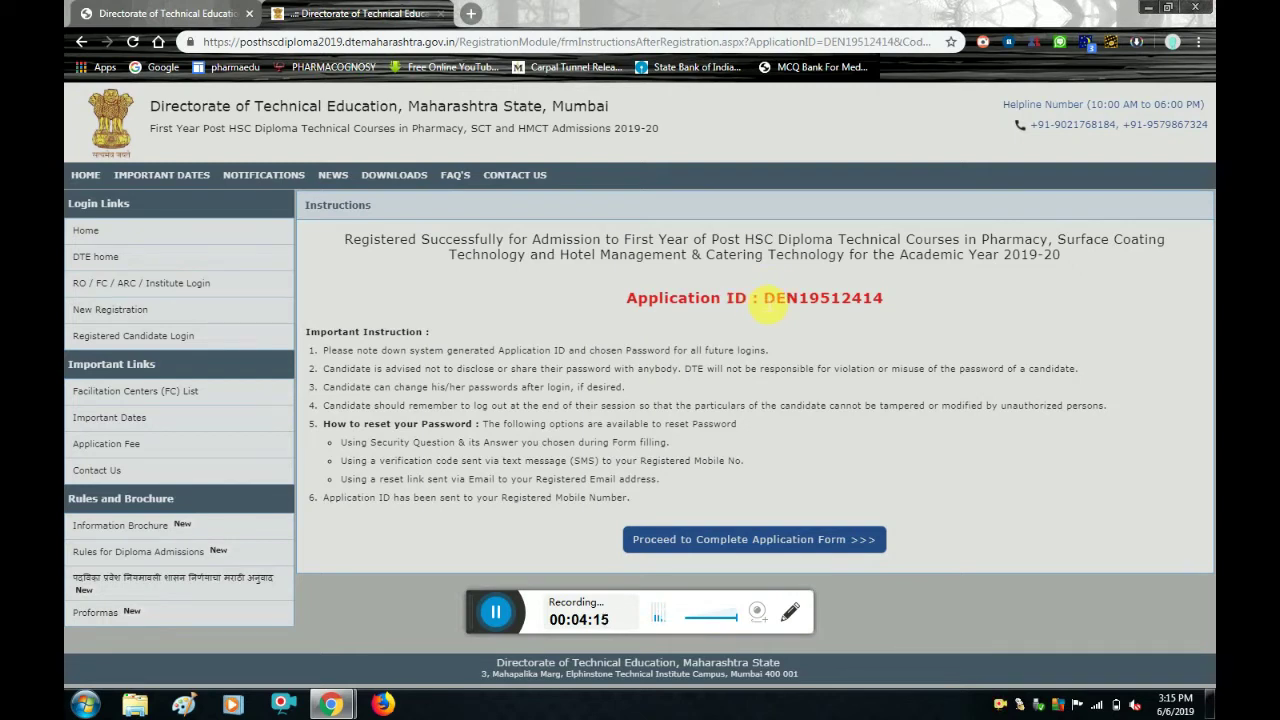
Copy the generated Application ID and proceed to completing the application form.
{"action": "left_click_drag", "start_coordinate": [763, 298], "coordinate": [895, 298]}
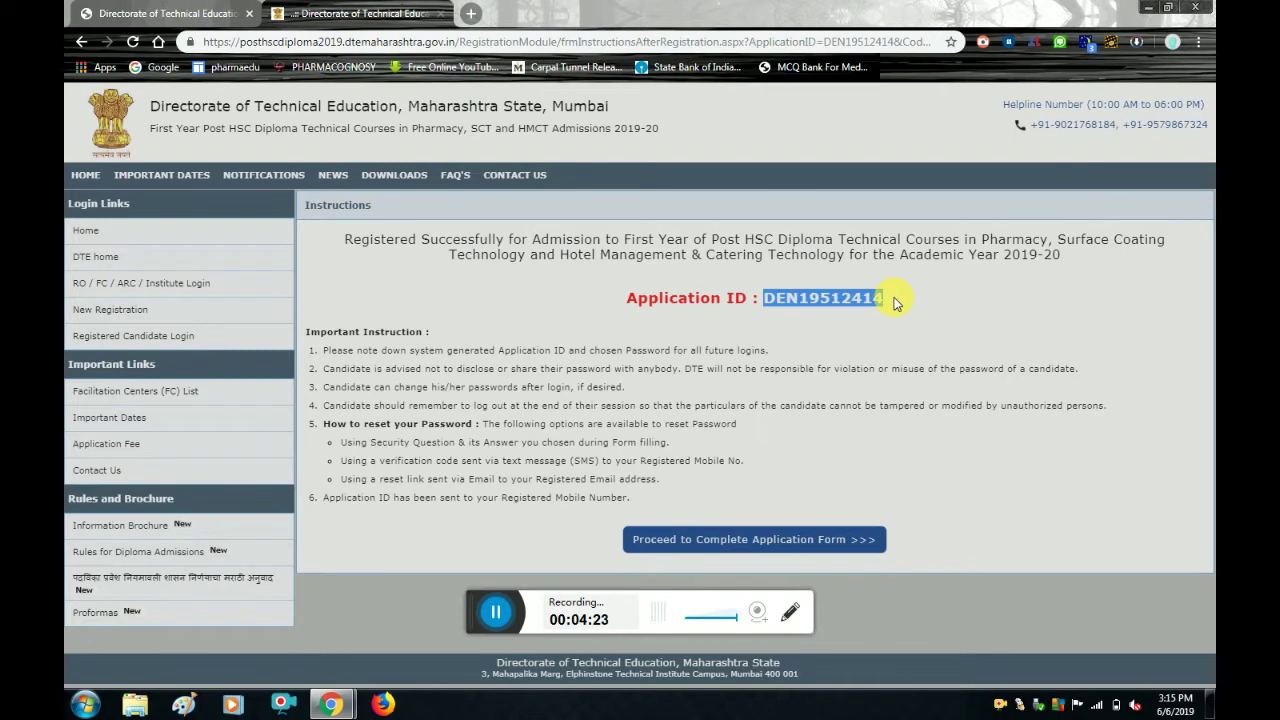
{"action": "left_click", "coordinate": [758, 532]}
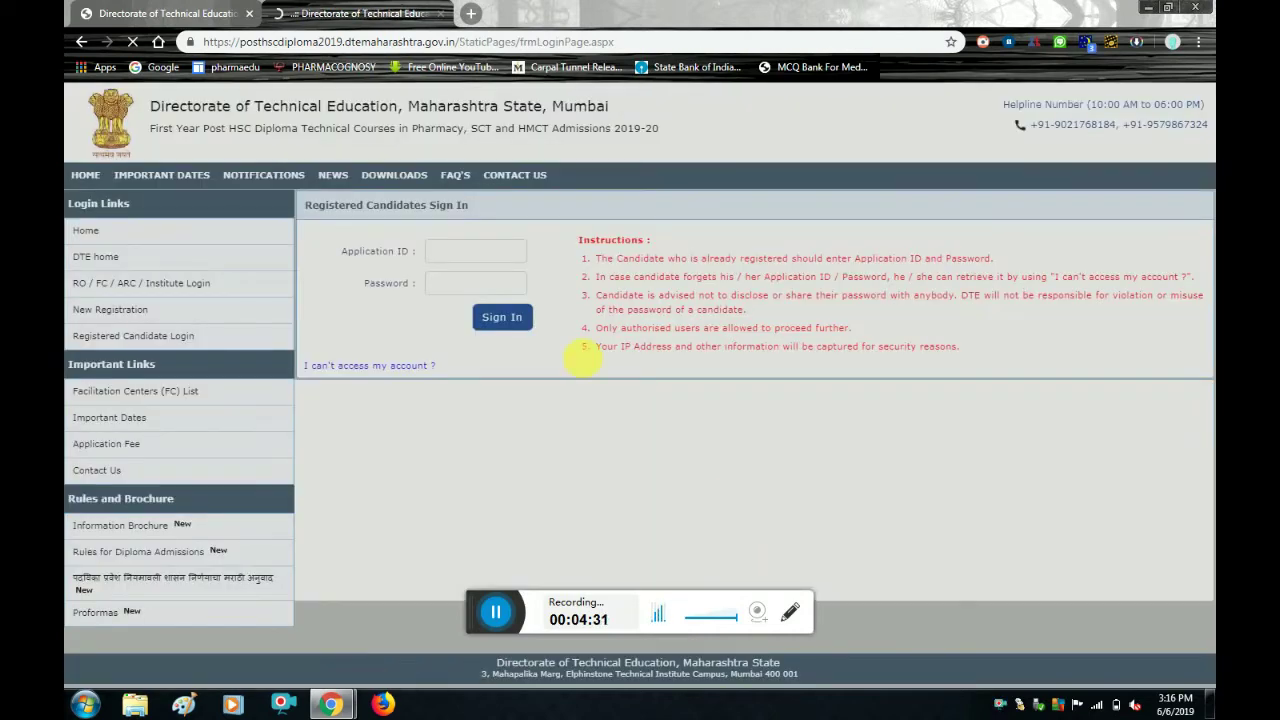
Sign in with the new Application ID and the account password.
{"action": "left_click", "coordinate": [488, 256]}
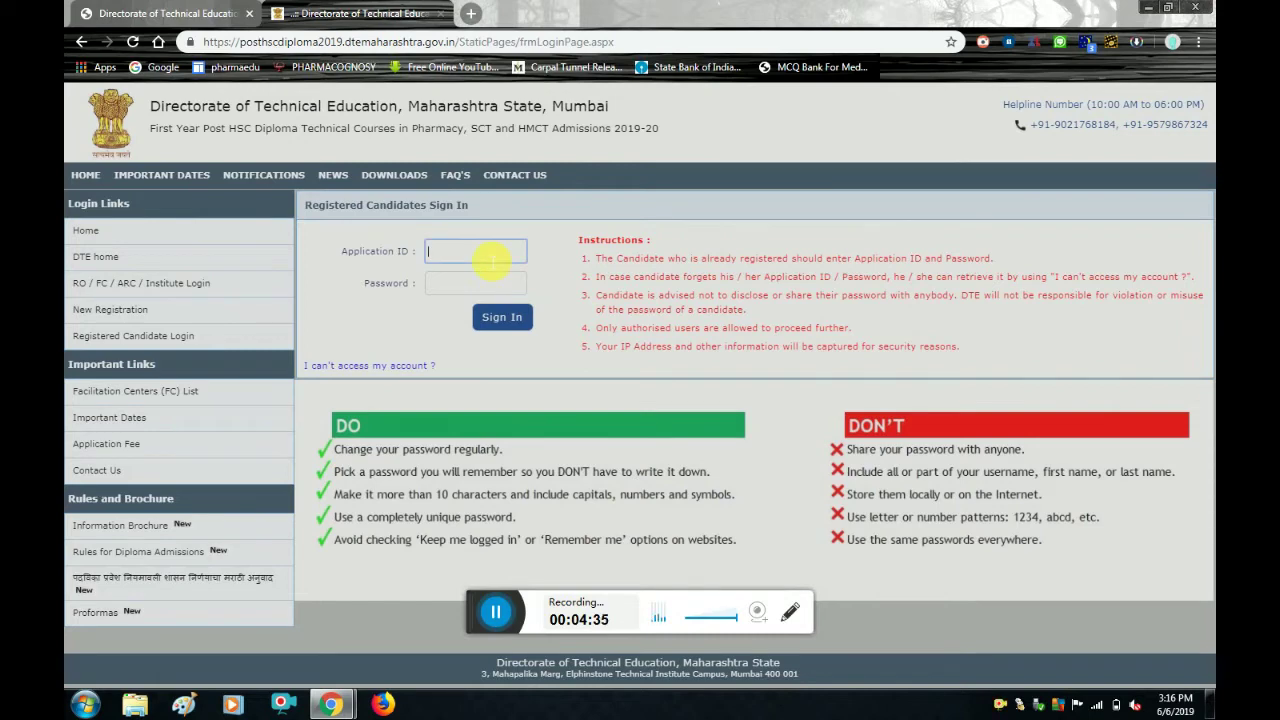
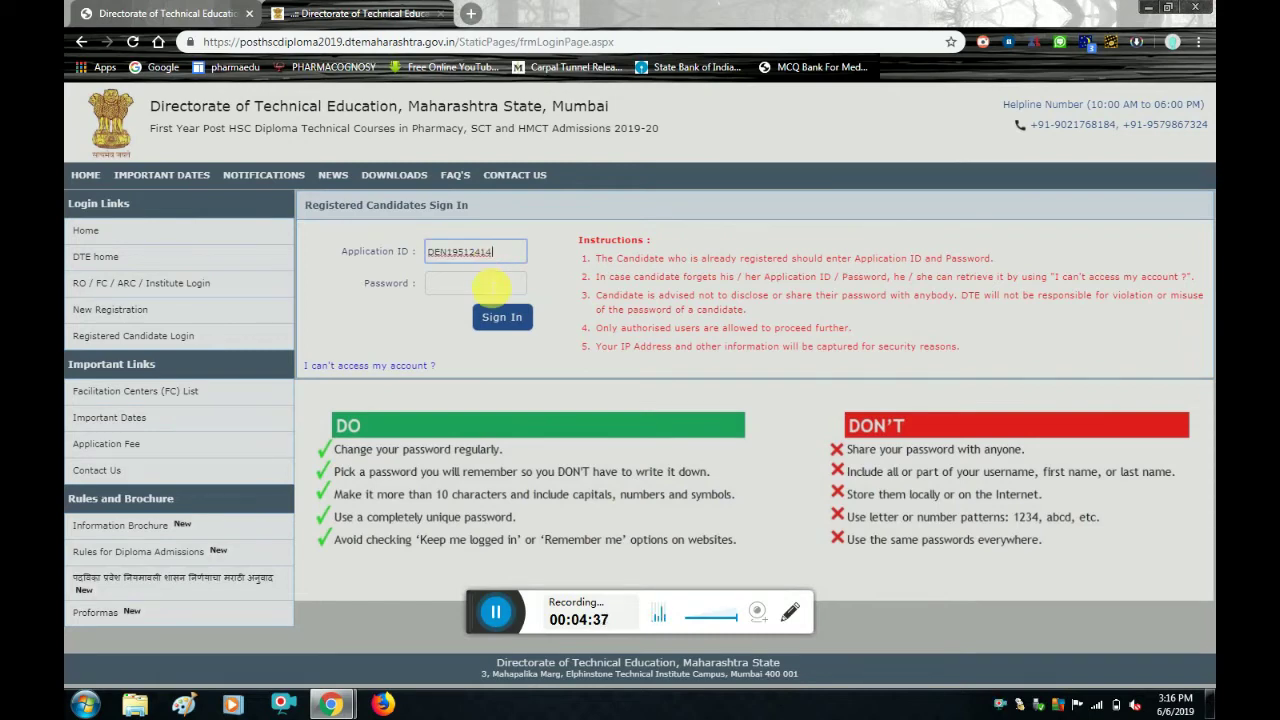
{"action": "left_click", "coordinate": [492, 287]}
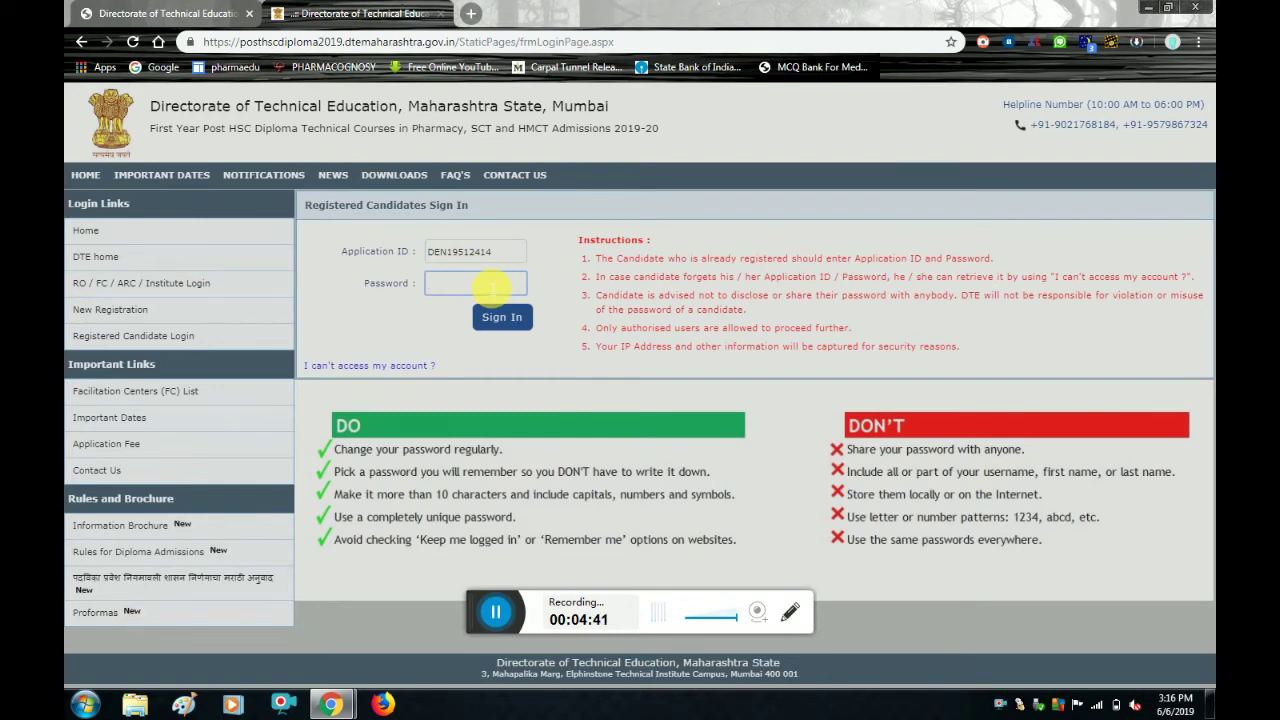
{"action": "type", "text": "••••••"}
{"action": "type", "text": "•••"}
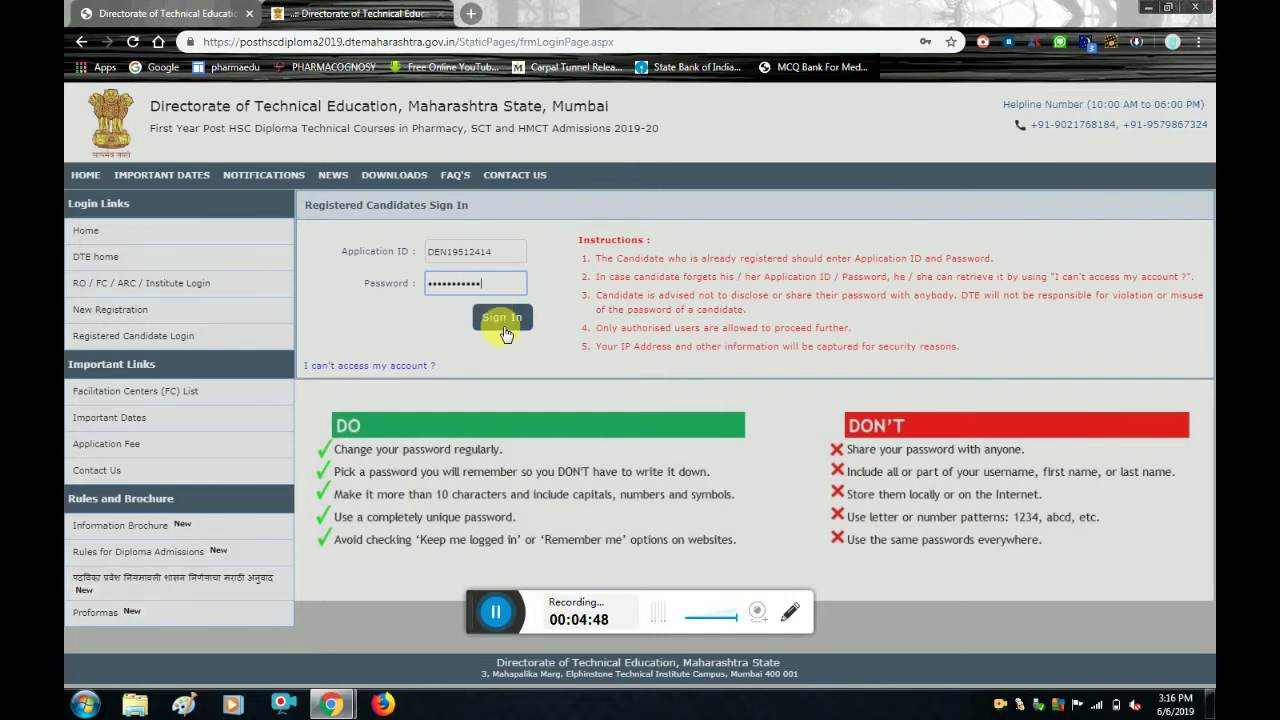
{"action": "left_click", "coordinate": [504, 323]}
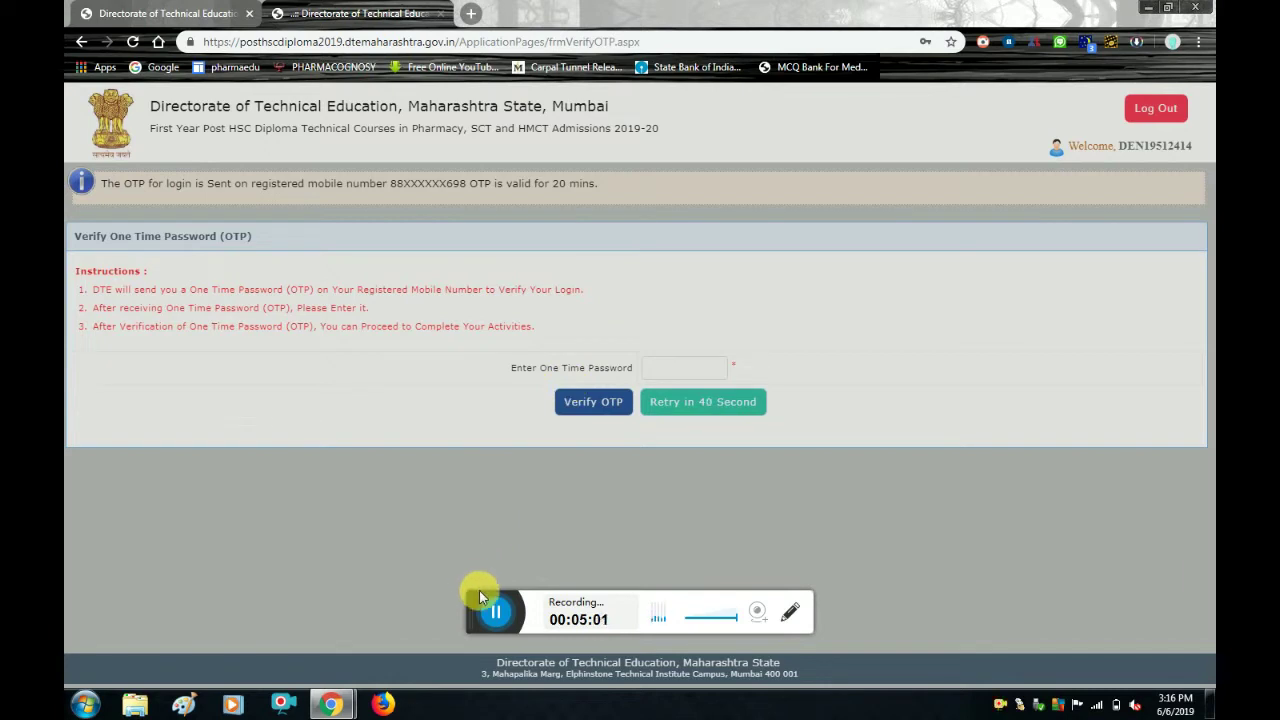
Verify the login OTP and open Step 2, Fill Course Details.
{"action": "left_click", "coordinate": [494, 614]}
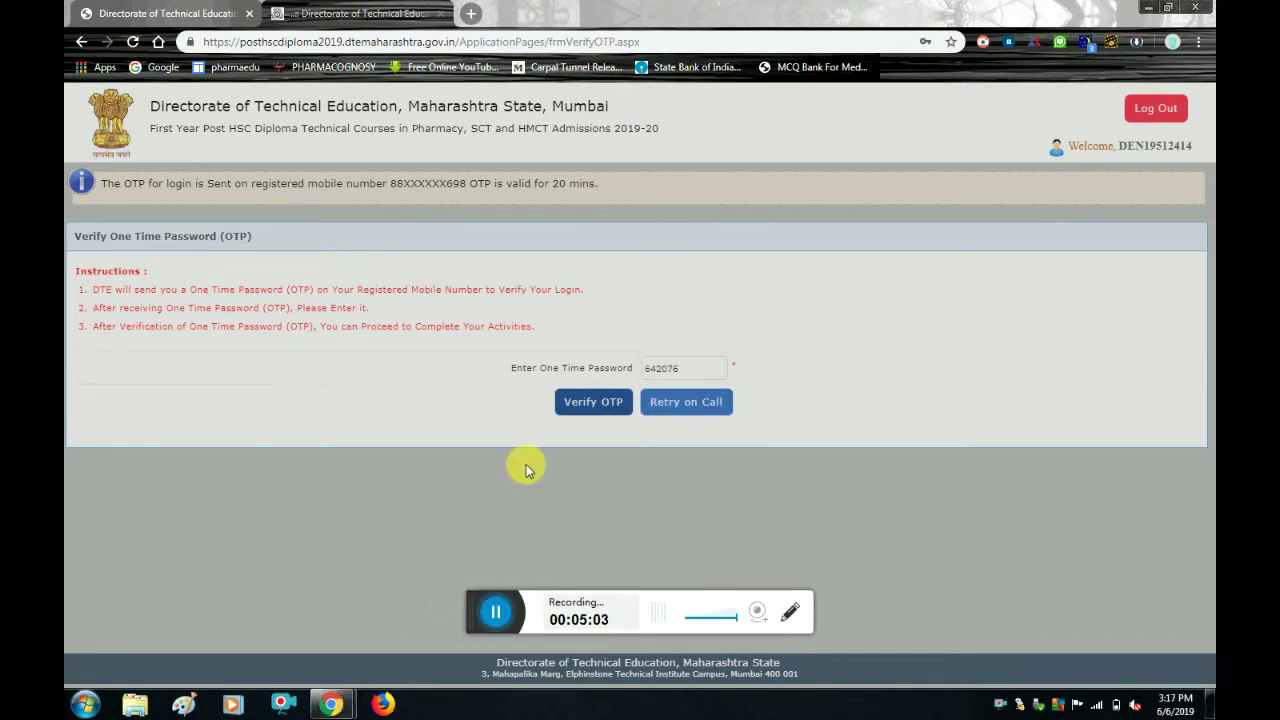
{"action": "left_click", "coordinate": [595, 403]}
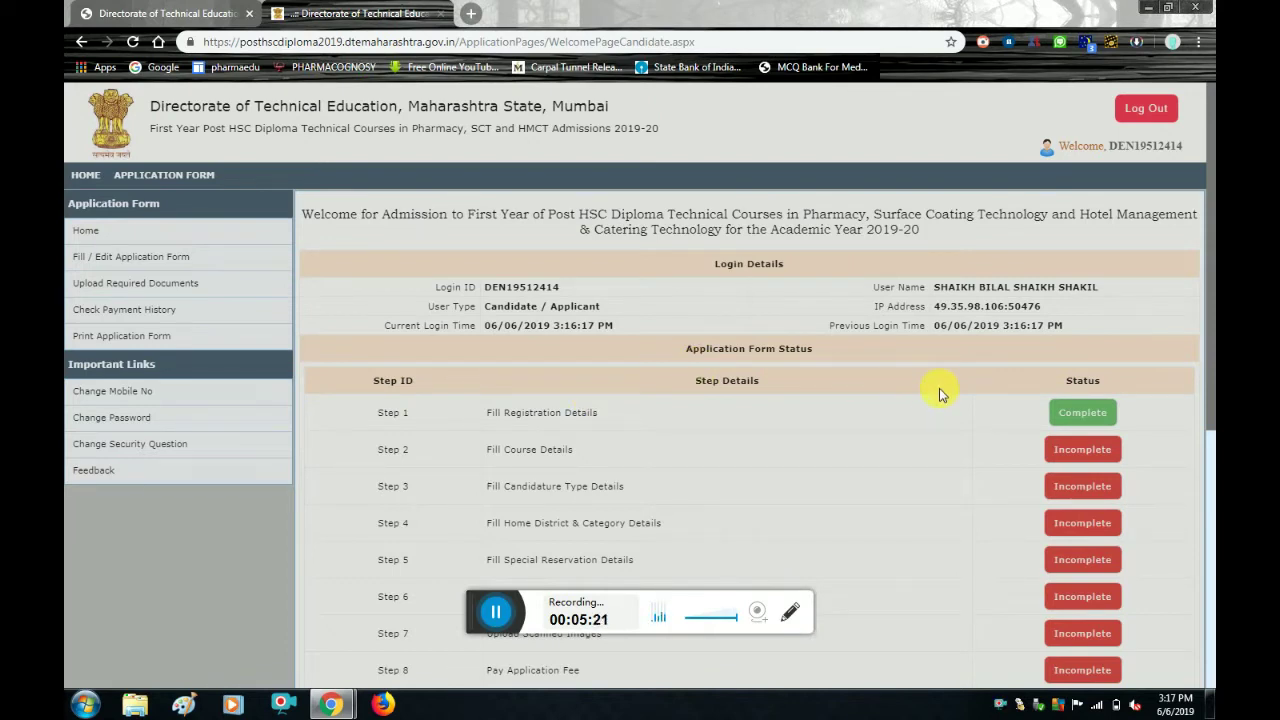
{"action": "scroll", "coordinate": [940, 394], "scroll_direction": "down", "scroll_amount": 1}
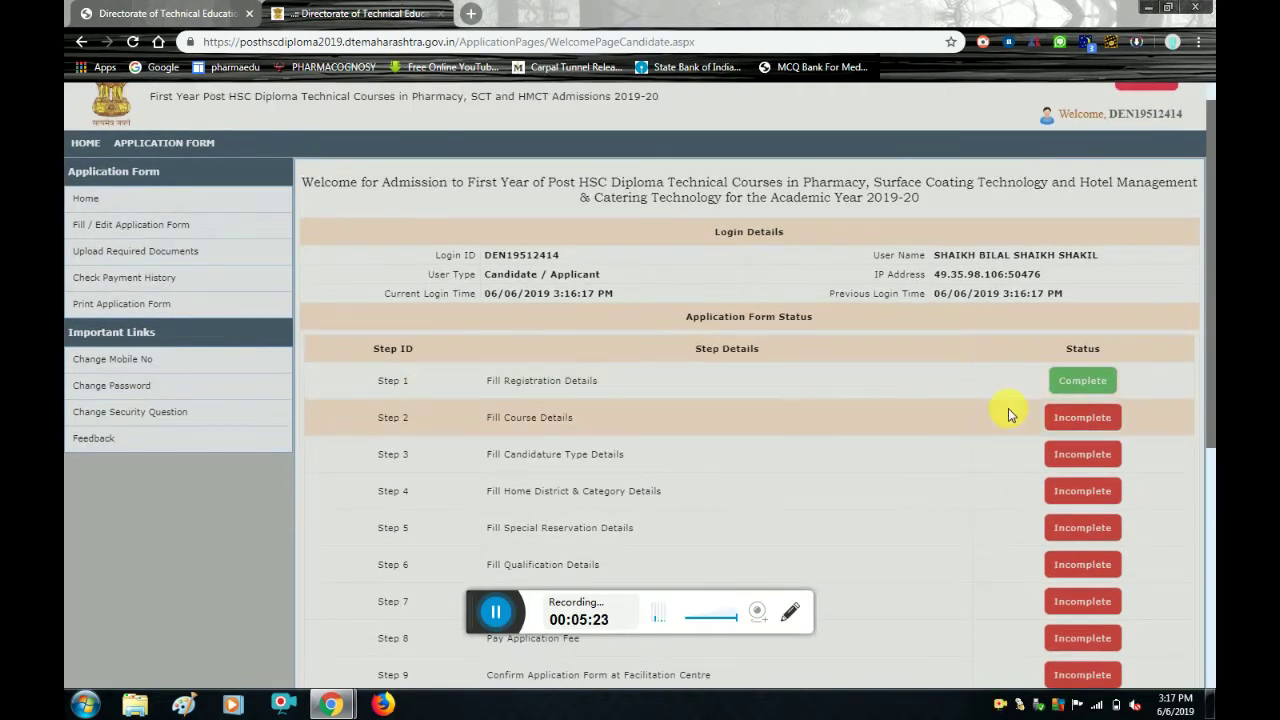
{"action": "left_click", "coordinate": [1072, 420]}
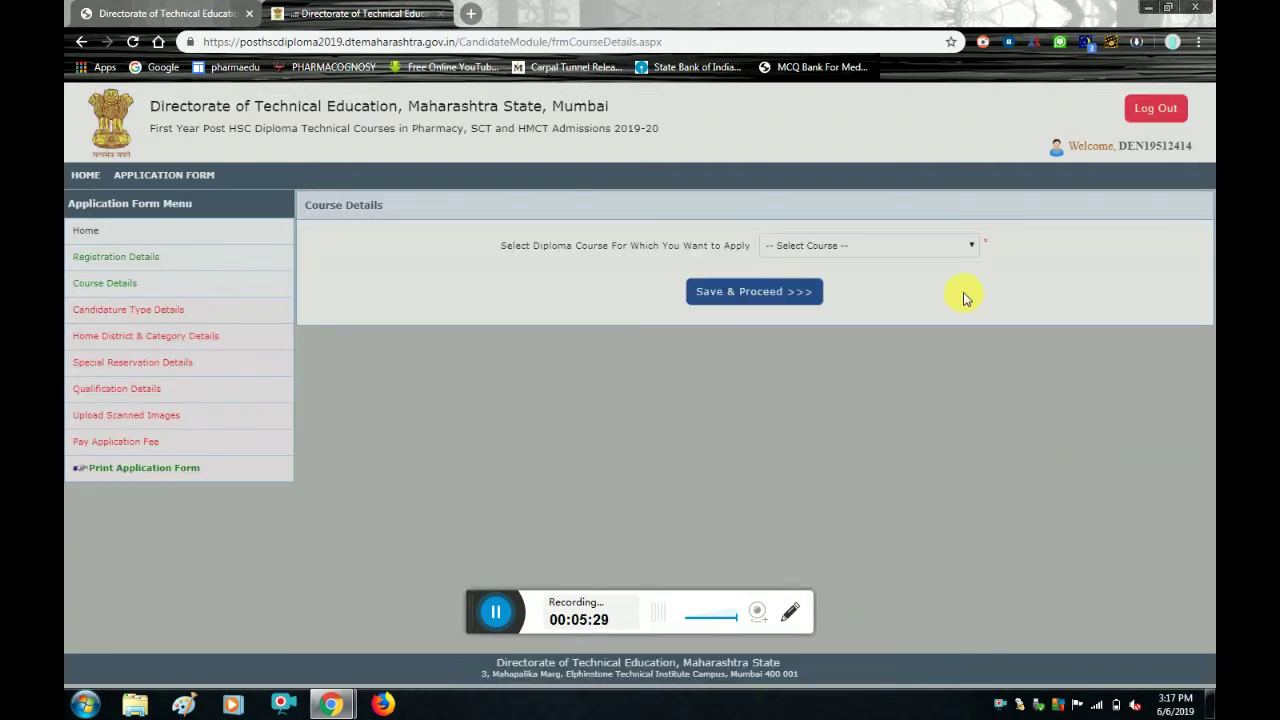
Choose Pharmacy from the diploma course list and save the choice.
{"action": "left_click", "coordinate": [941, 246]}
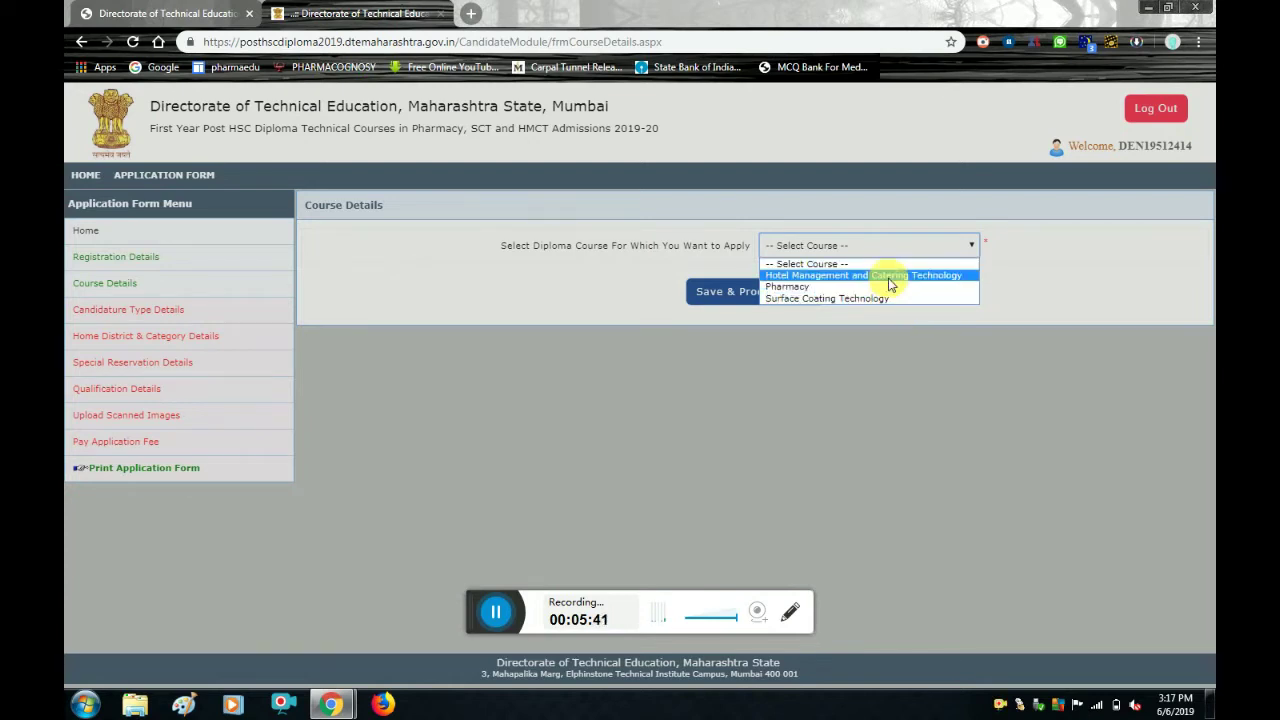
{"action": "left_click", "coordinate": [803, 288]}
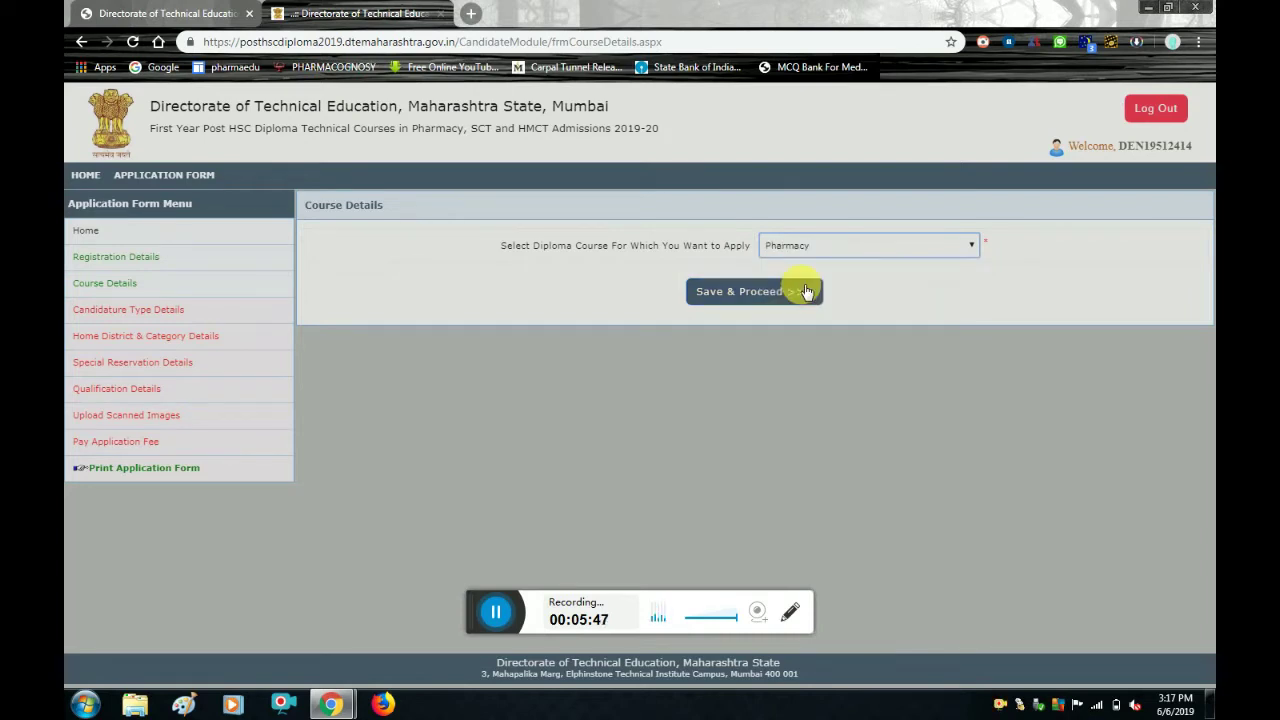
{"action": "left_click", "coordinate": [806, 291]}
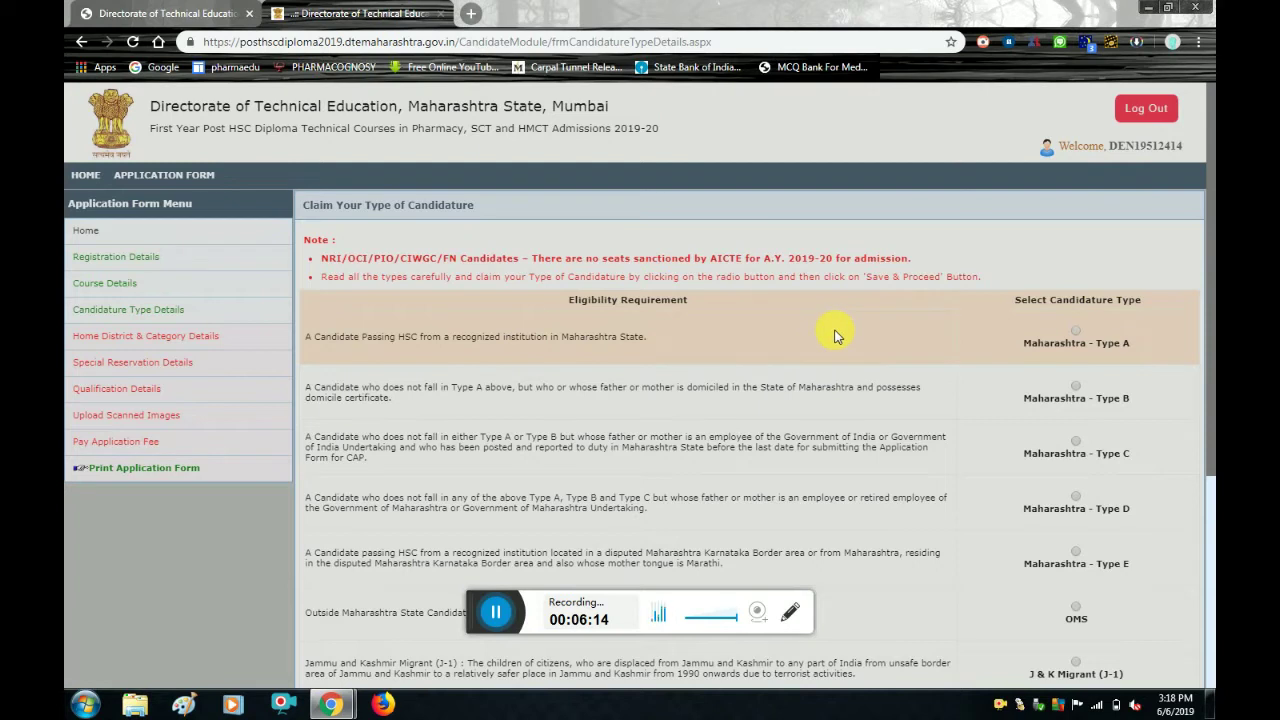
Select Maharashtra - Type A candidature and save it.
{"action": "left_click", "coordinate": [1075, 330]}
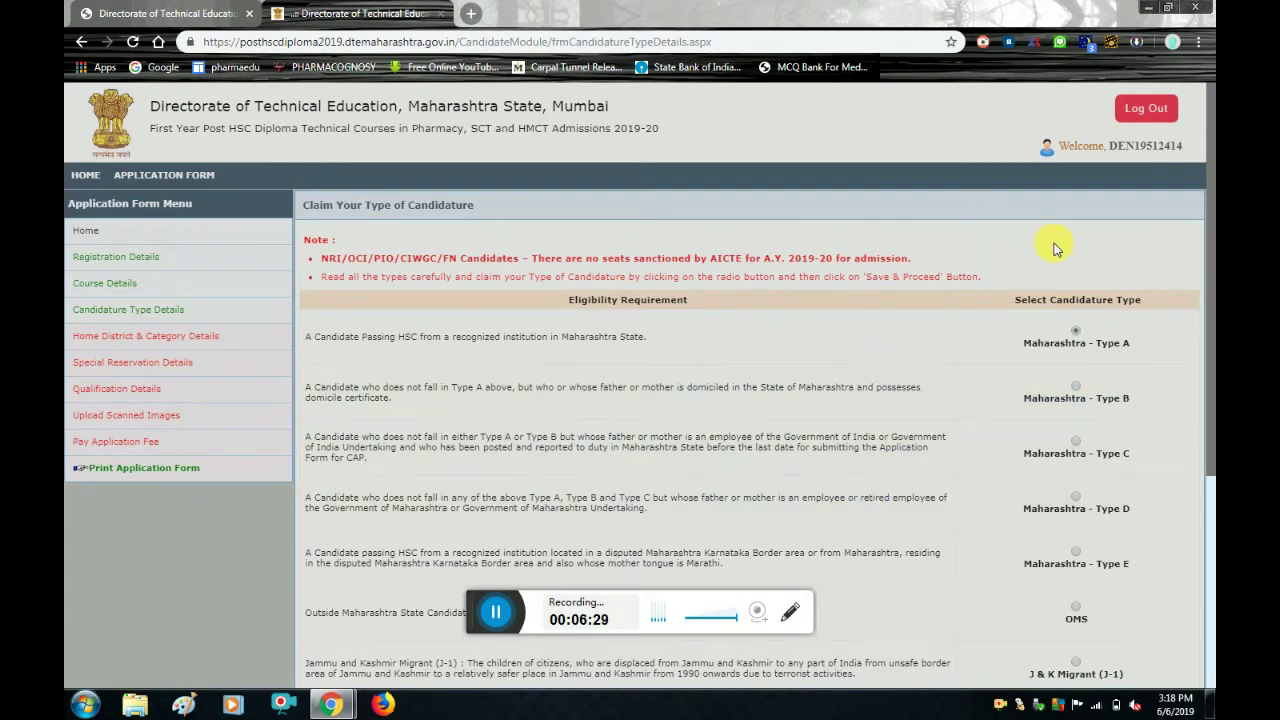
{"action": "scroll", "coordinate": [1055, 248], "scroll_direction": "down", "scroll_amount": 2}
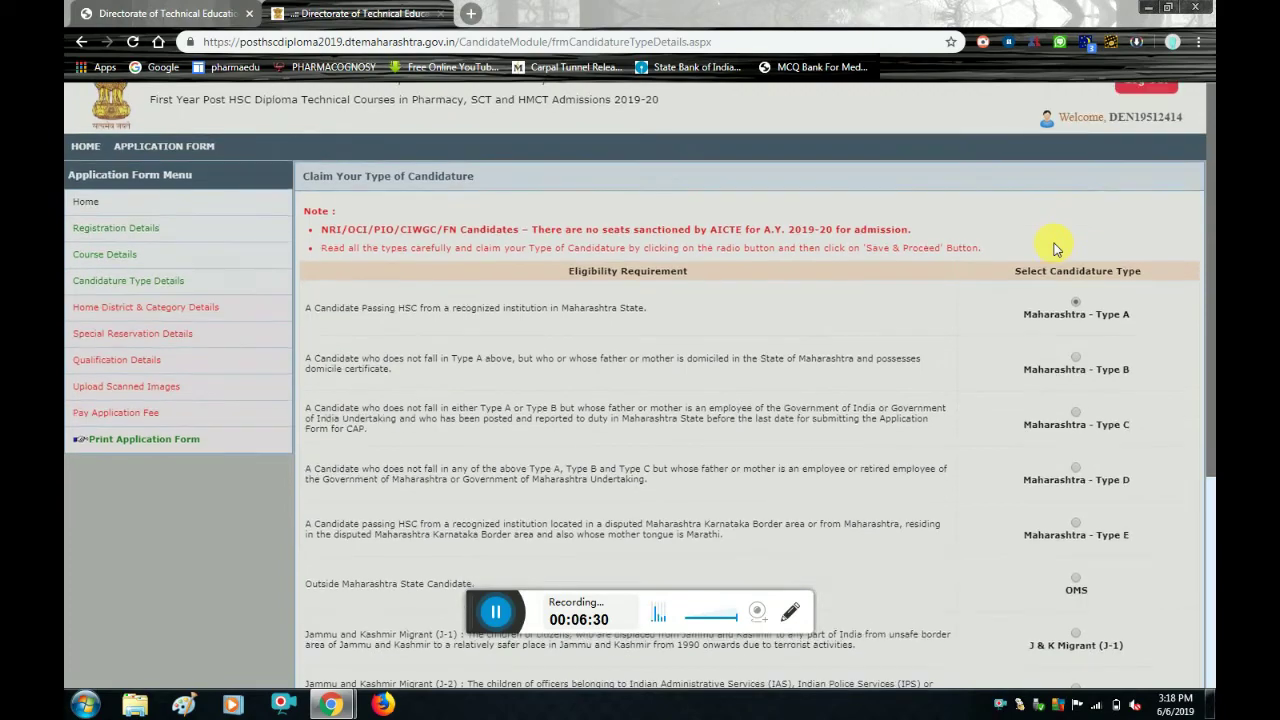
{"action": "scroll", "coordinate": [1055, 248], "scroll_direction": "down", "scroll_amount": 2}
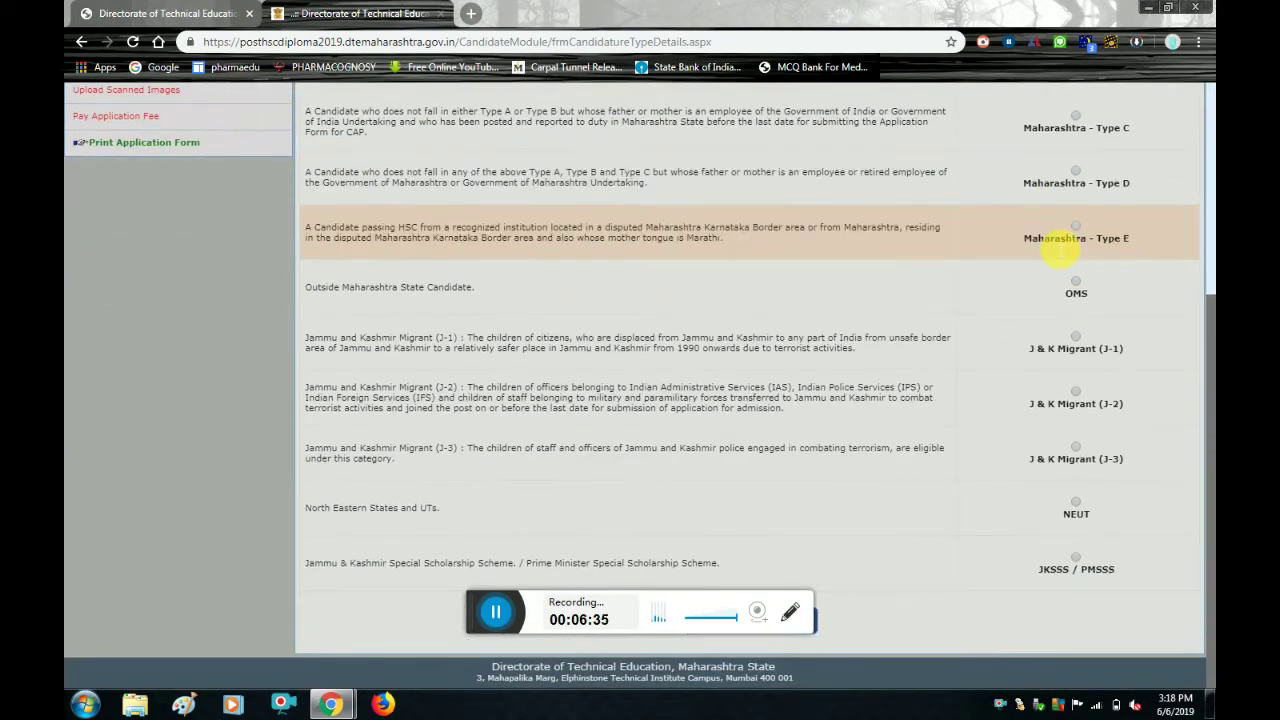
{"action": "scroll", "coordinate": [1058, 248], "scroll_direction": "up", "scroll_amount": 1}
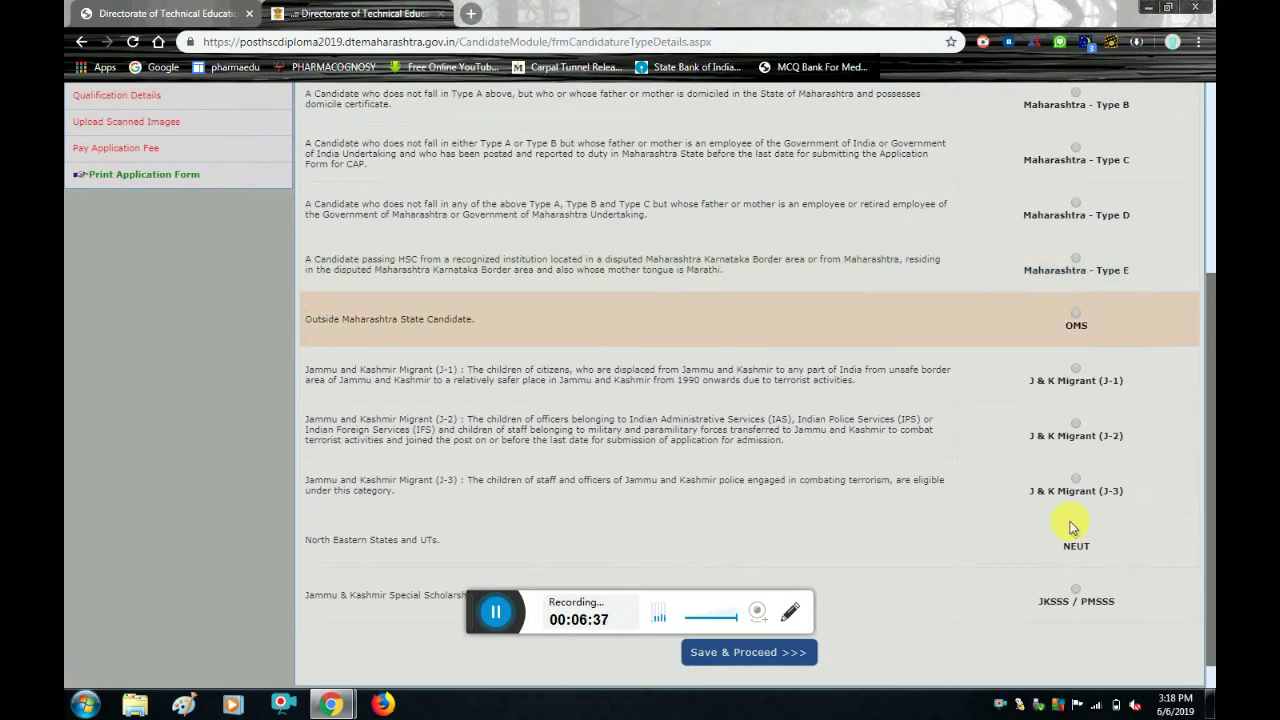
{"action": "left_click", "coordinate": [779, 655]}
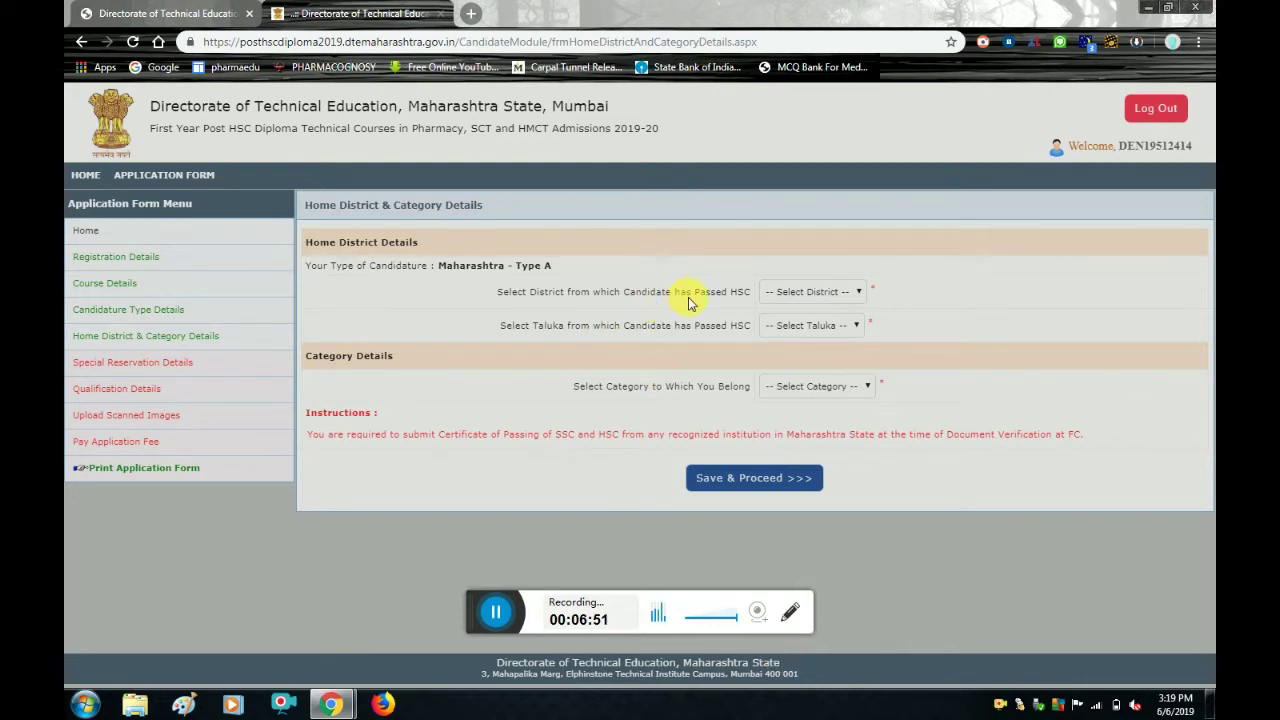
Set HSC district Beed, taluka Manjlegaon and category Open, then save.
{"action": "left_click", "coordinate": [812, 292]}
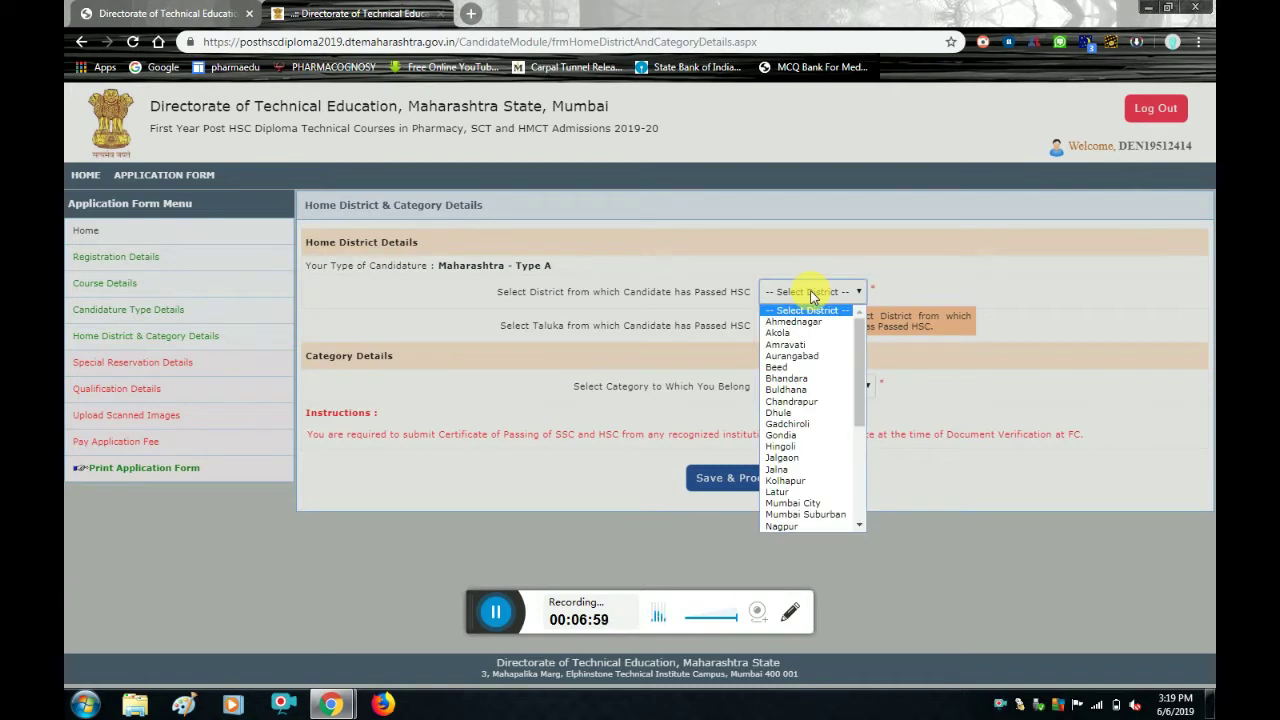
{"action": "key", "text": "b"}
{"action": "key", "text": "h"}
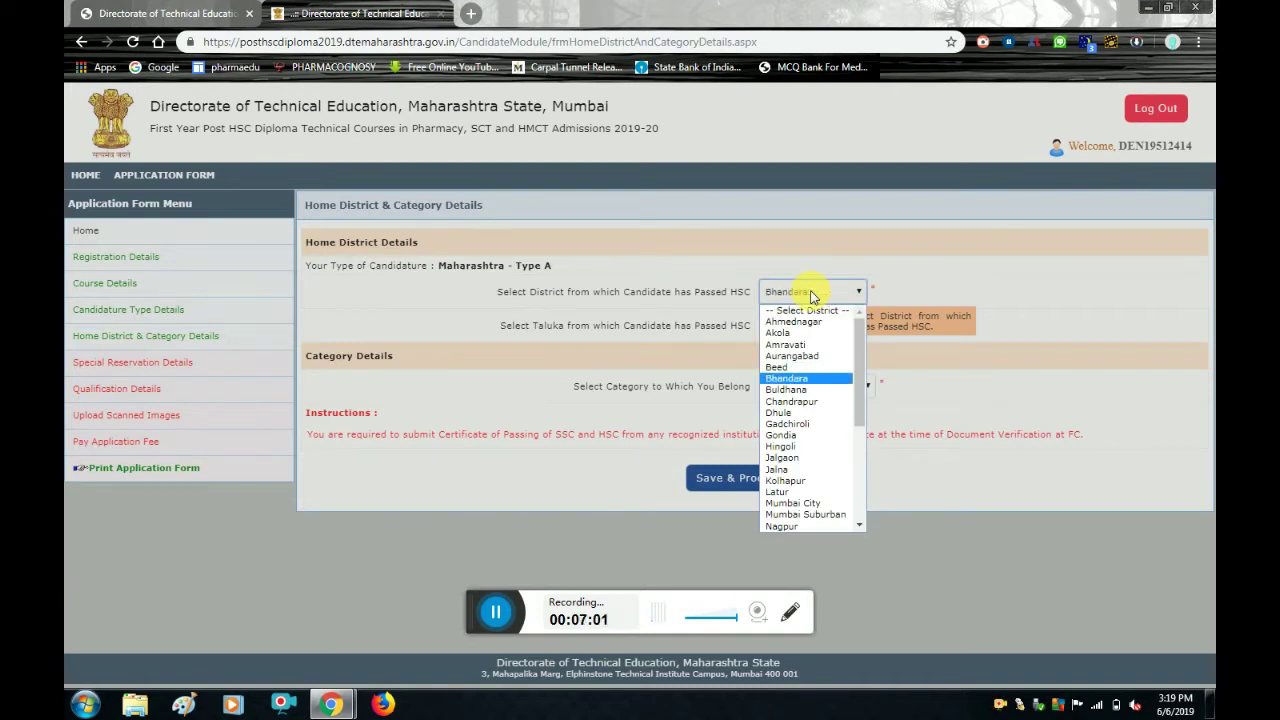
{"action": "left_click", "coordinate": [790, 368]}
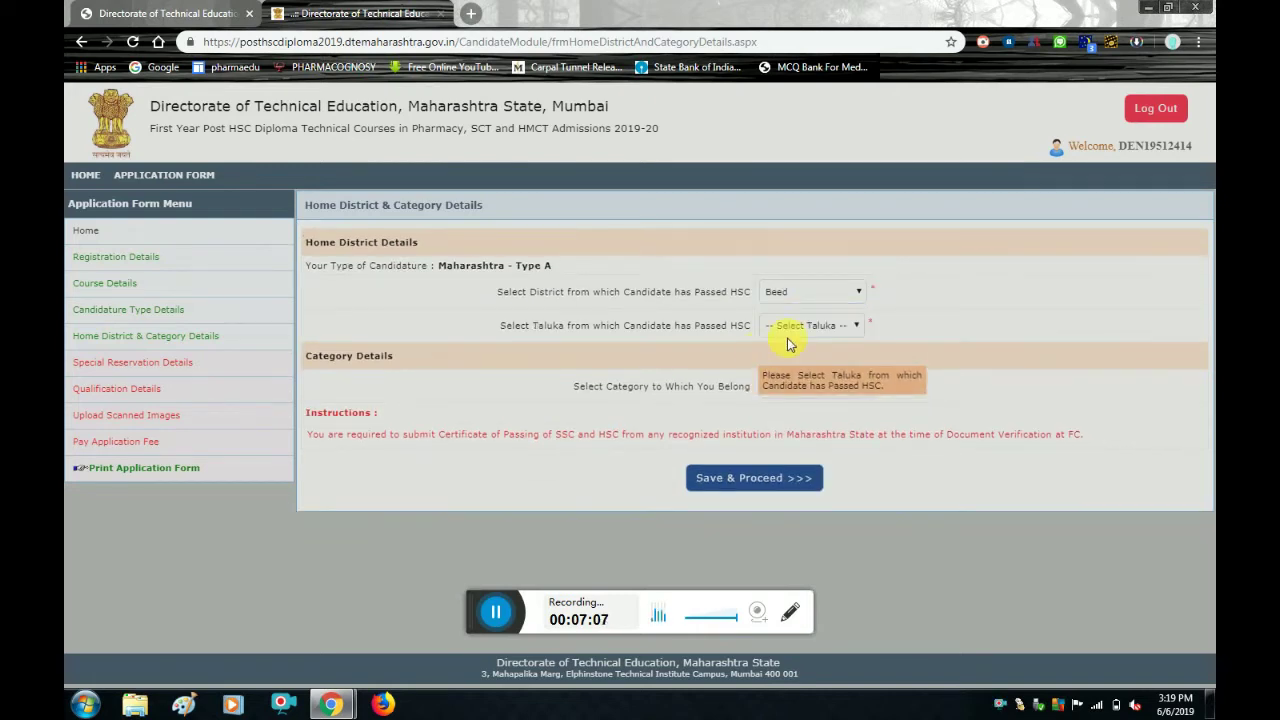
{"action": "left_click", "coordinate": [798, 328]}
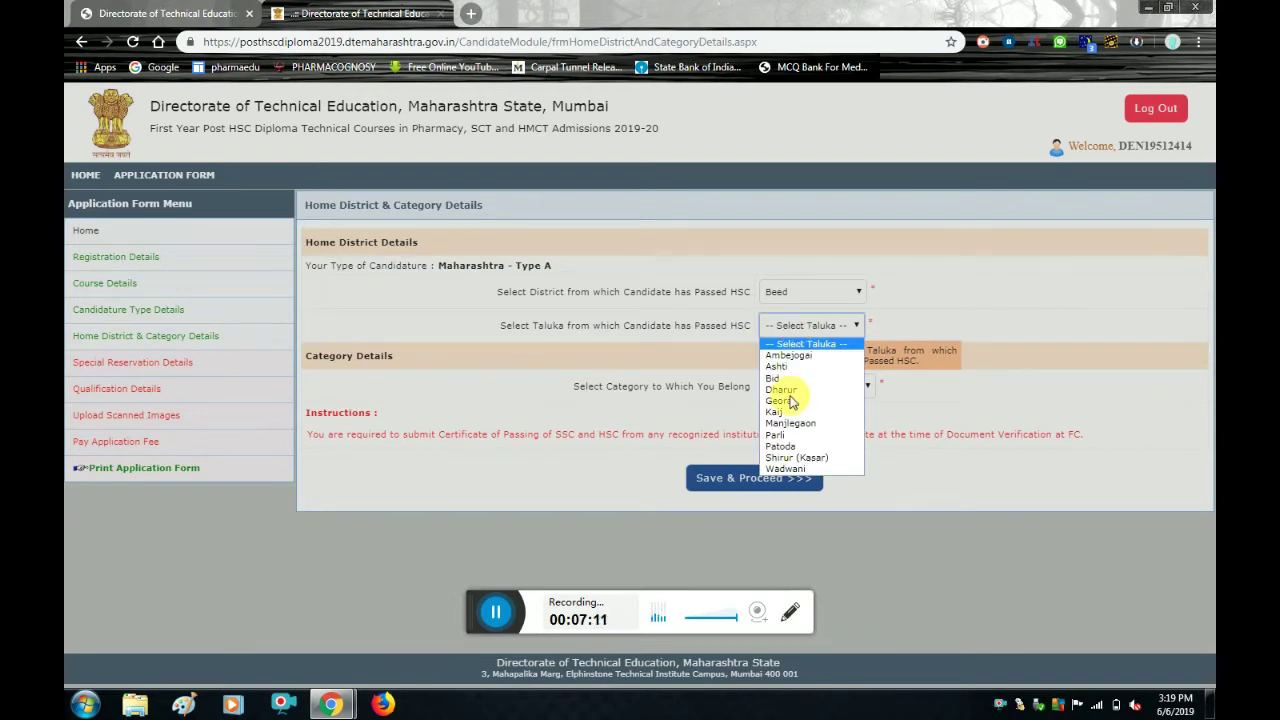
{"action": "left_click", "coordinate": [808, 424]}
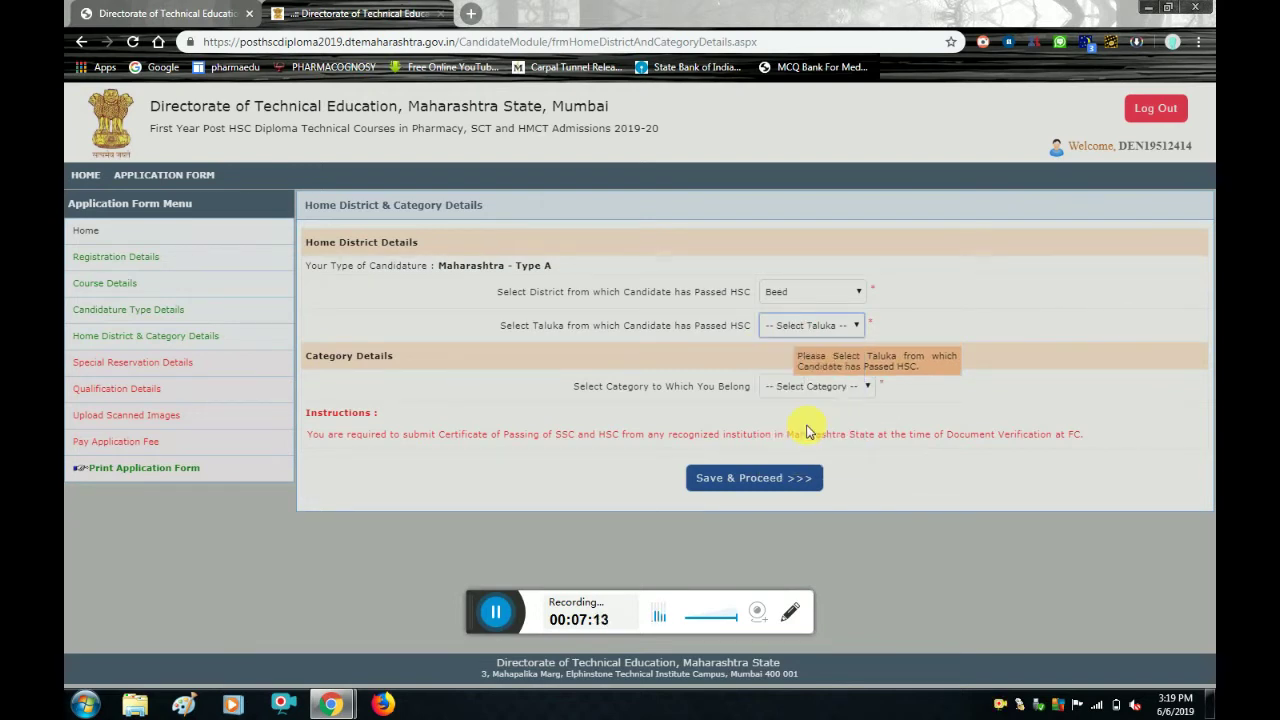
{"action": "left_click", "coordinate": [836, 386]}
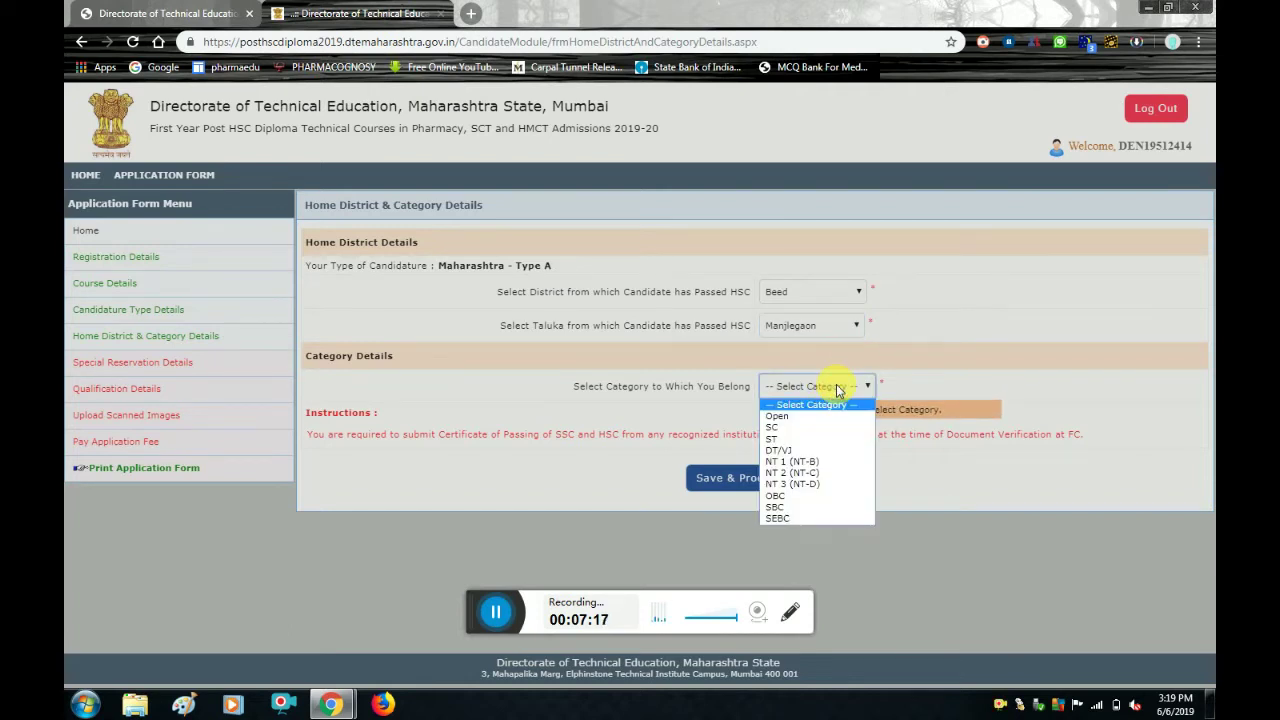
{"action": "left_click", "coordinate": [784, 418]}
{"action": "left_click", "coordinate": [757, 480]}
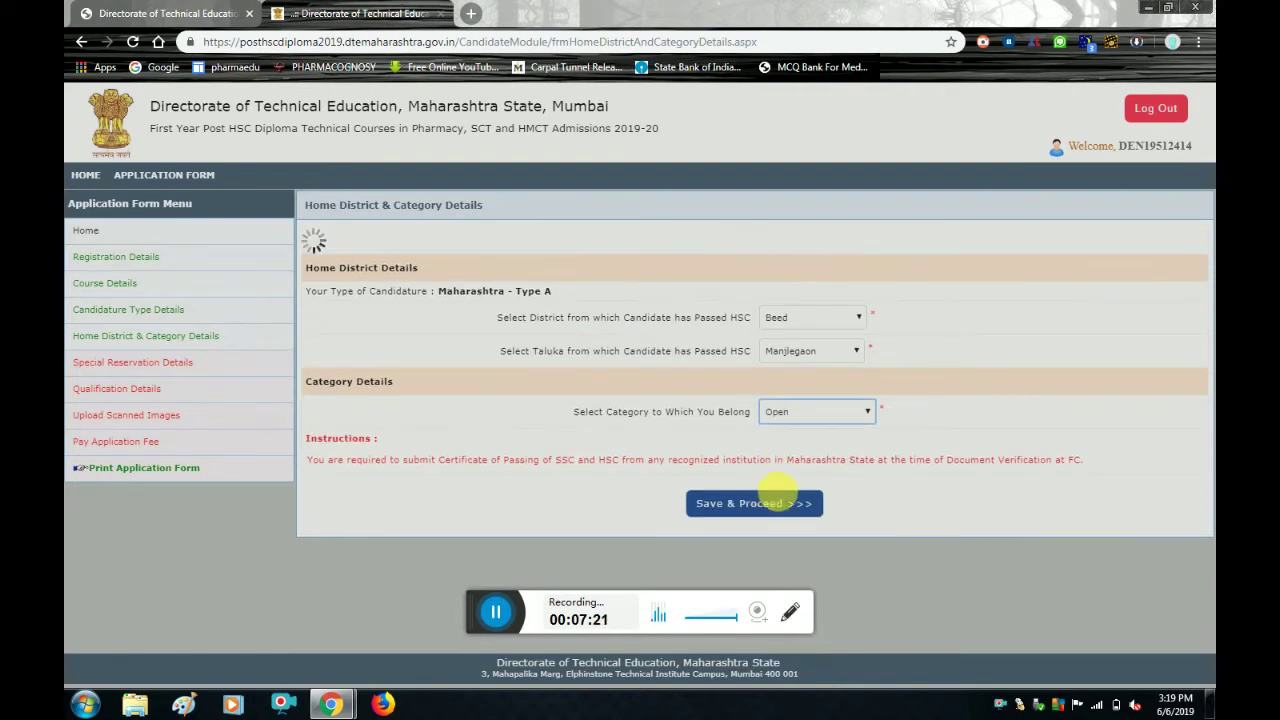
{"action": "left_click", "coordinate": [772, 505]}
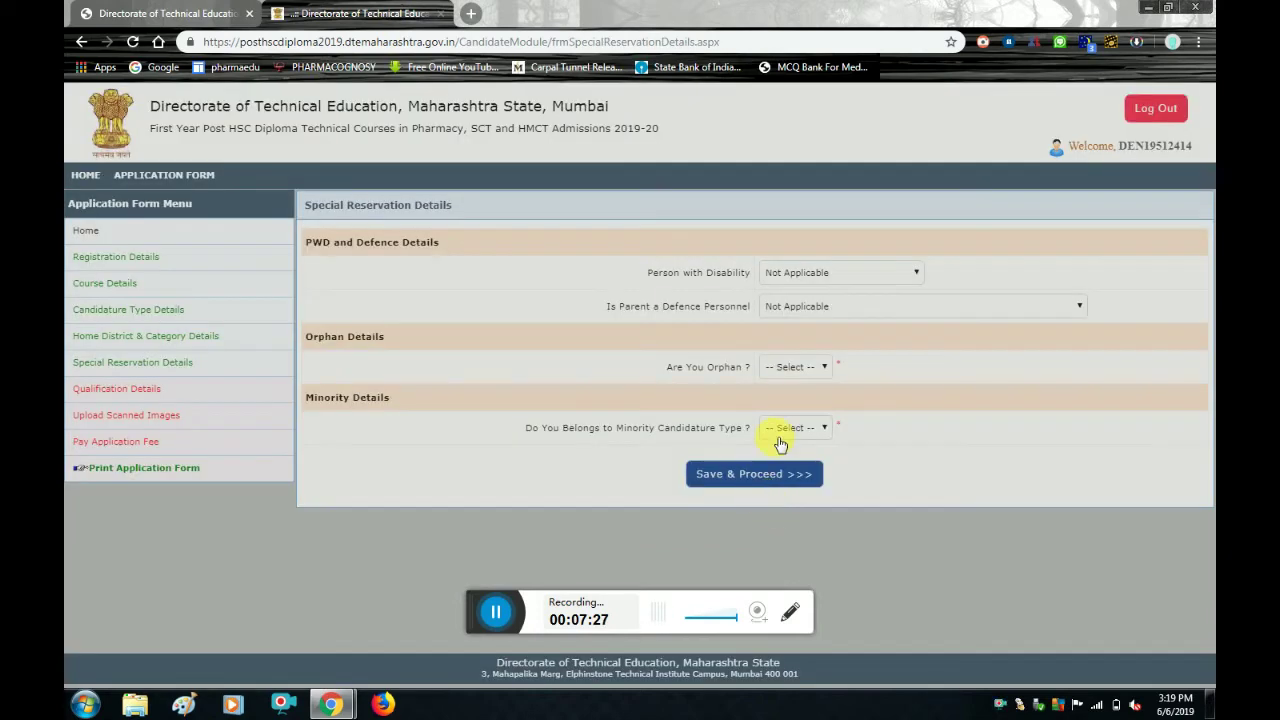
Keep disability and defence personnel as Not Applicable, and answer No for orphan status.
{"action": "left_click", "coordinate": [901, 273]}
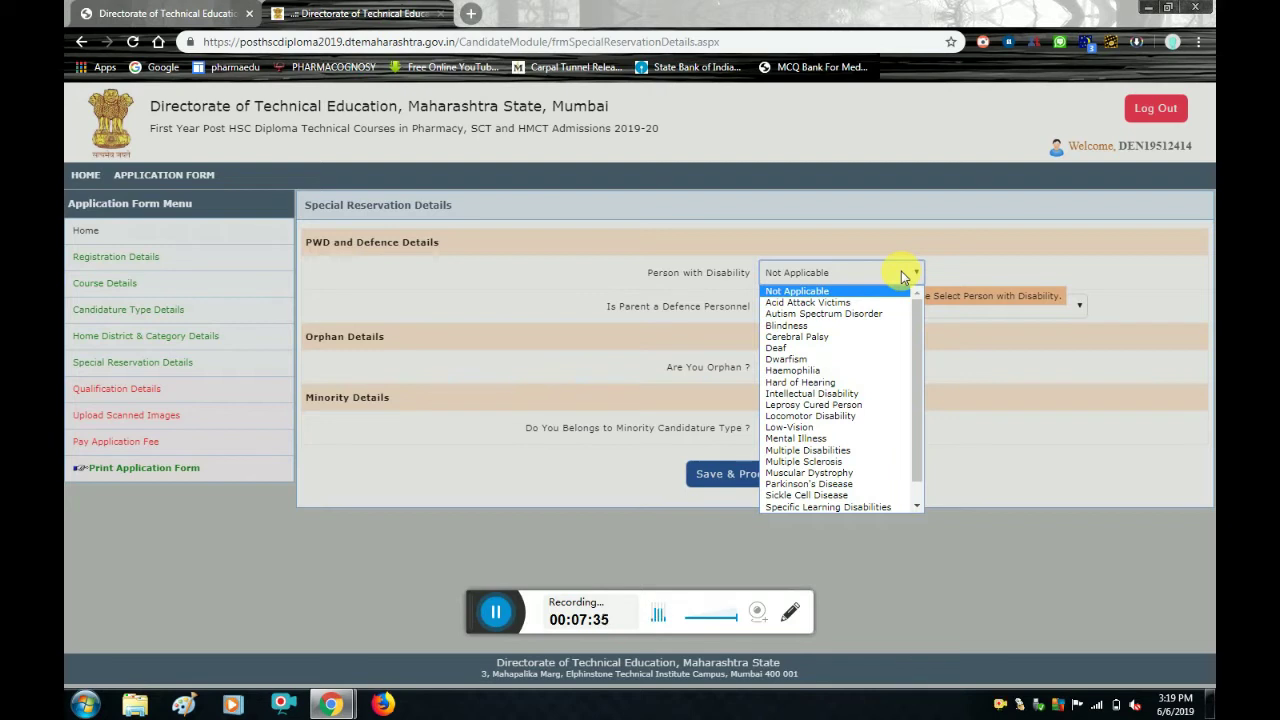
{"action": "left_click", "coordinate": [901, 271]}
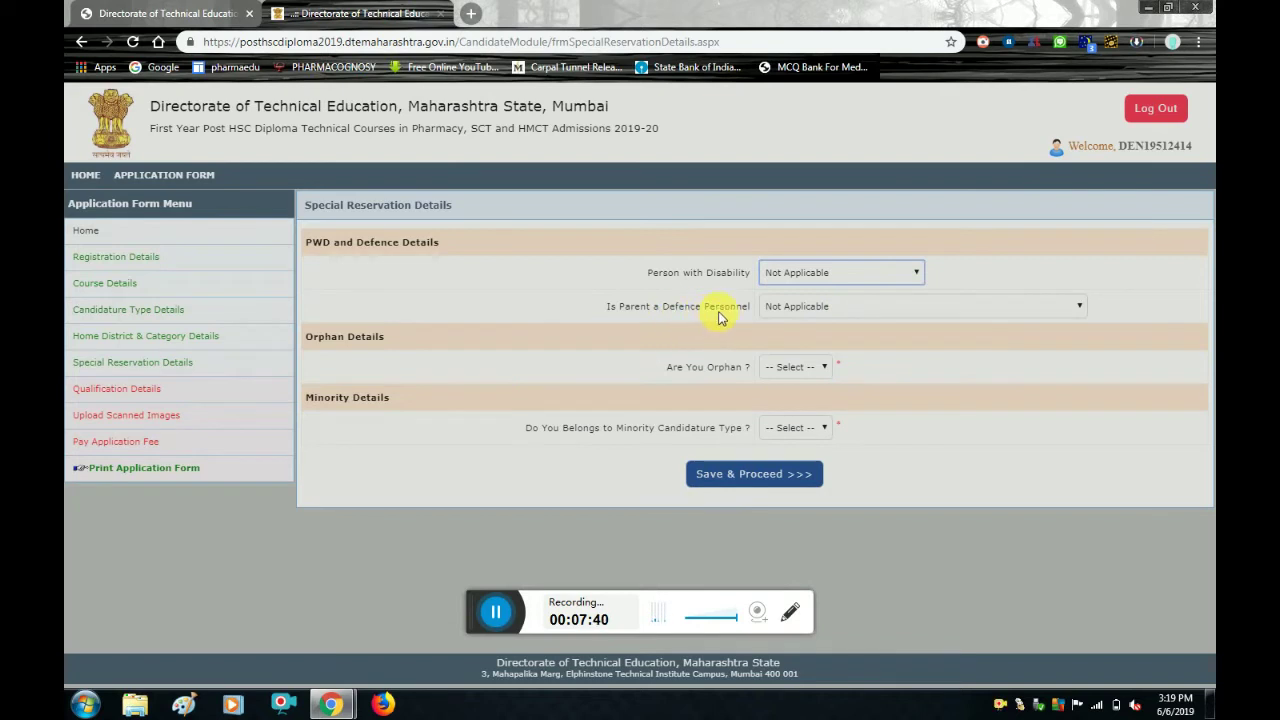
{"action": "left_click", "coordinate": [778, 310]}
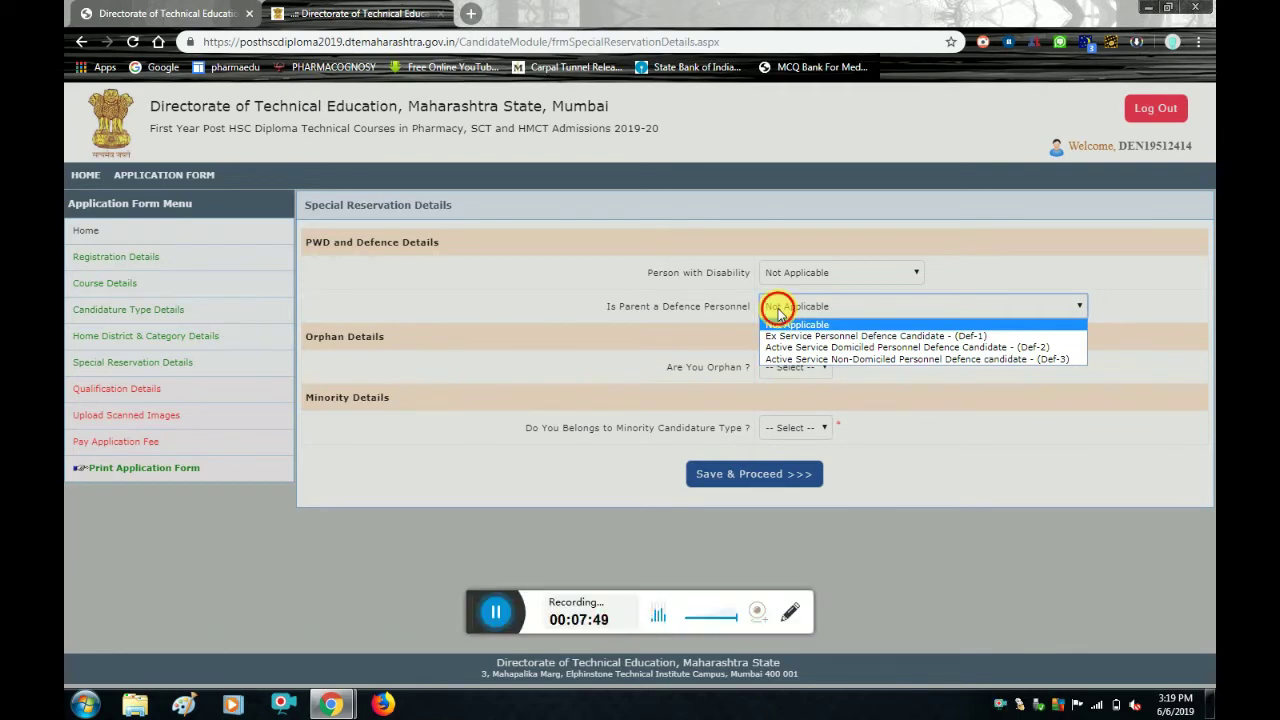
{"action": "left_click", "coordinate": [777, 306]}
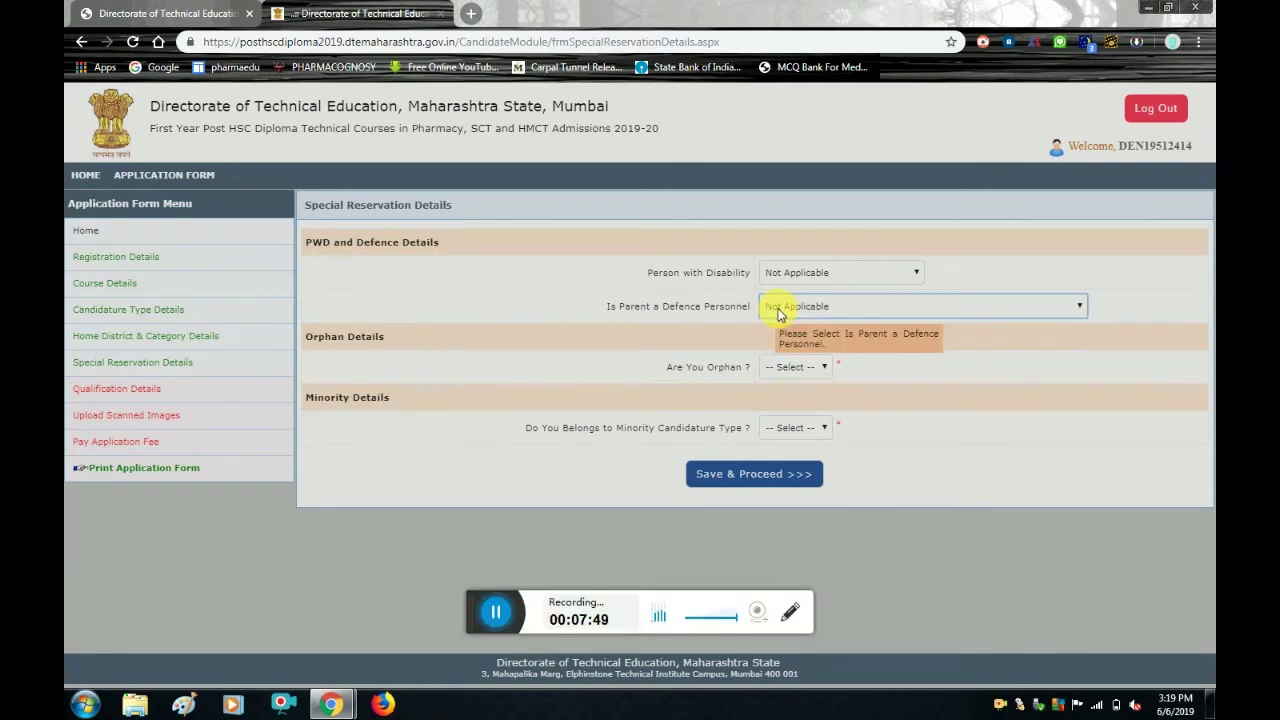
{"action": "left_click", "coordinate": [803, 370]}
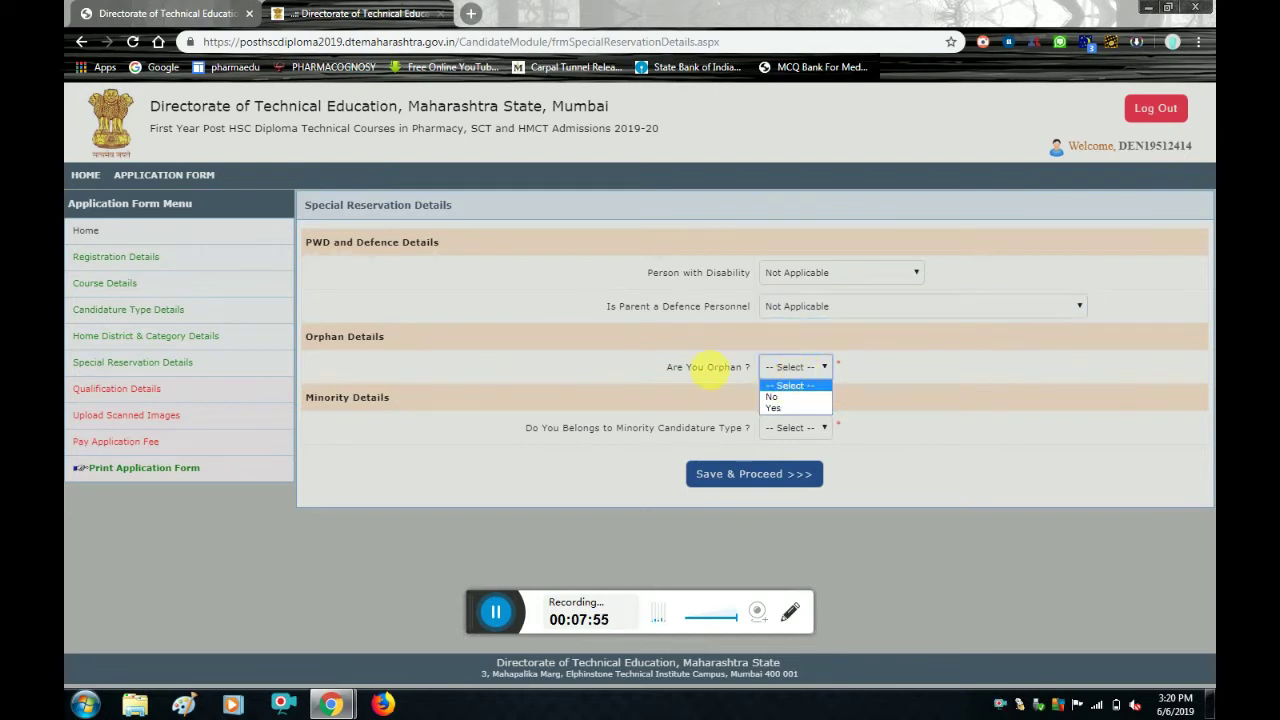
{"action": "left_click", "coordinate": [771, 399]}
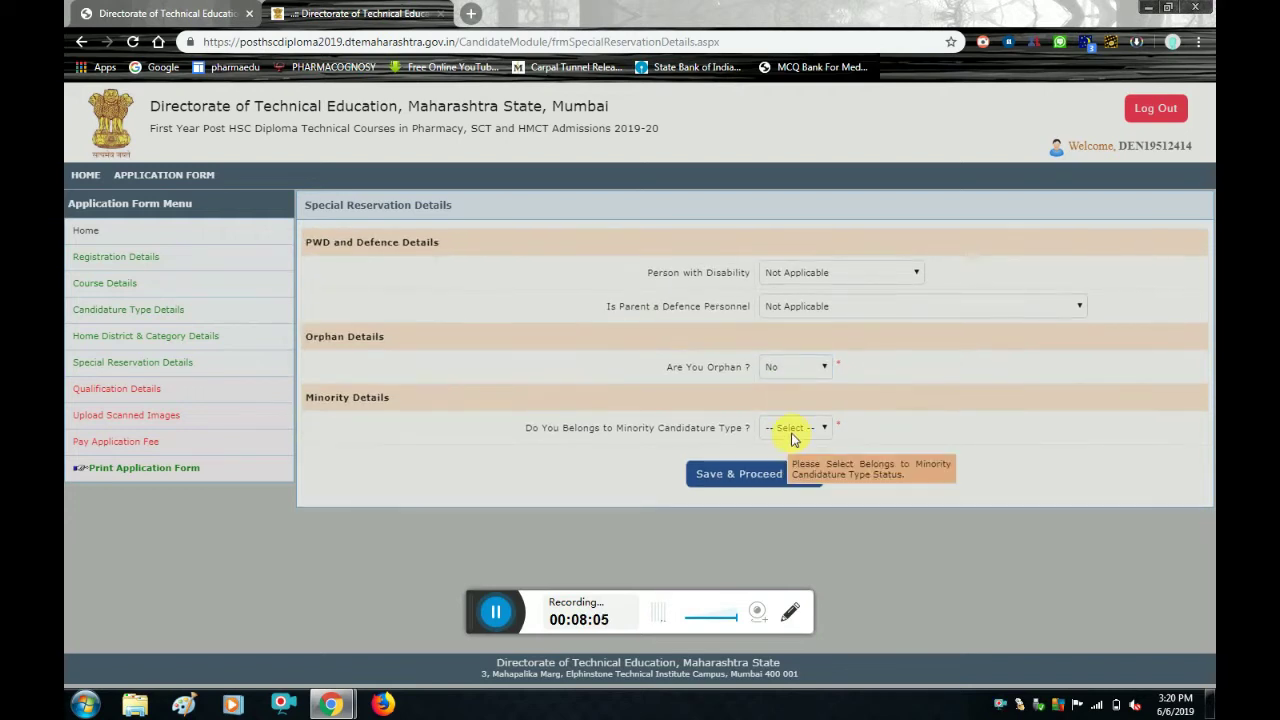
Mark minority candidature Yes, choose Religious Minority - Muslim, and save the special reservation details.
{"action": "left_click", "coordinate": [792, 430]}
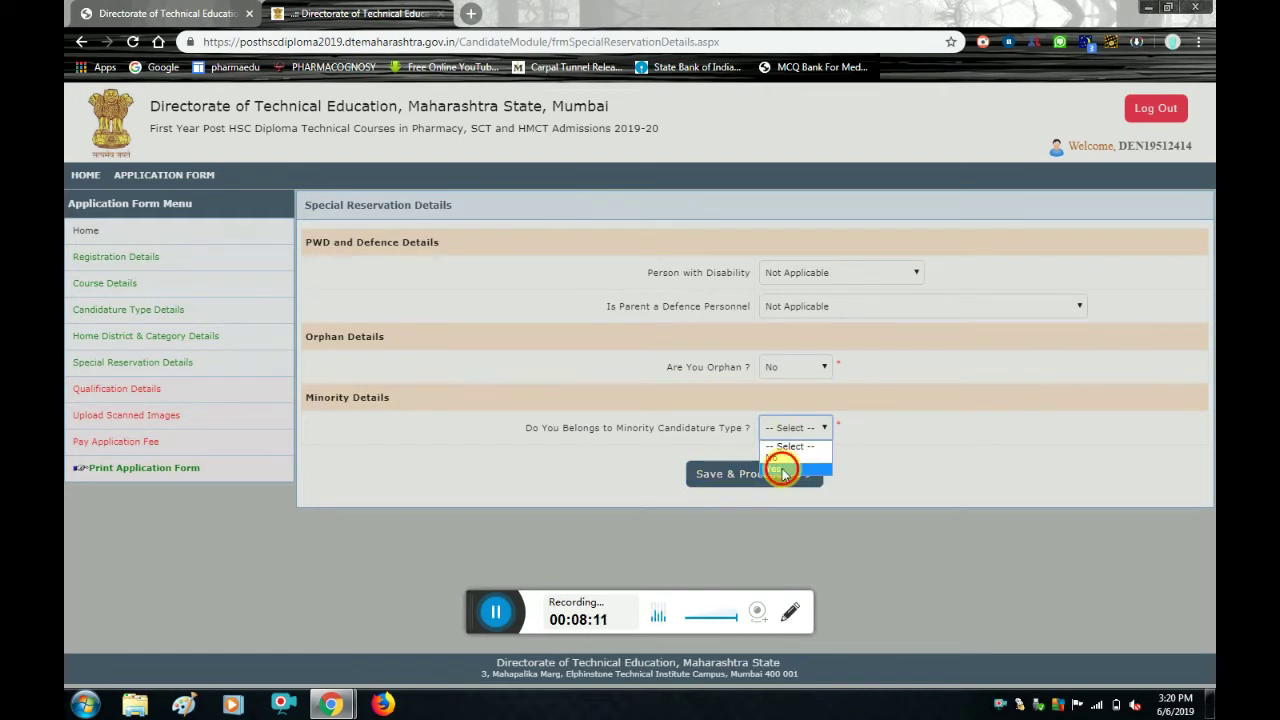
{"action": "left_click", "coordinate": [785, 468]}
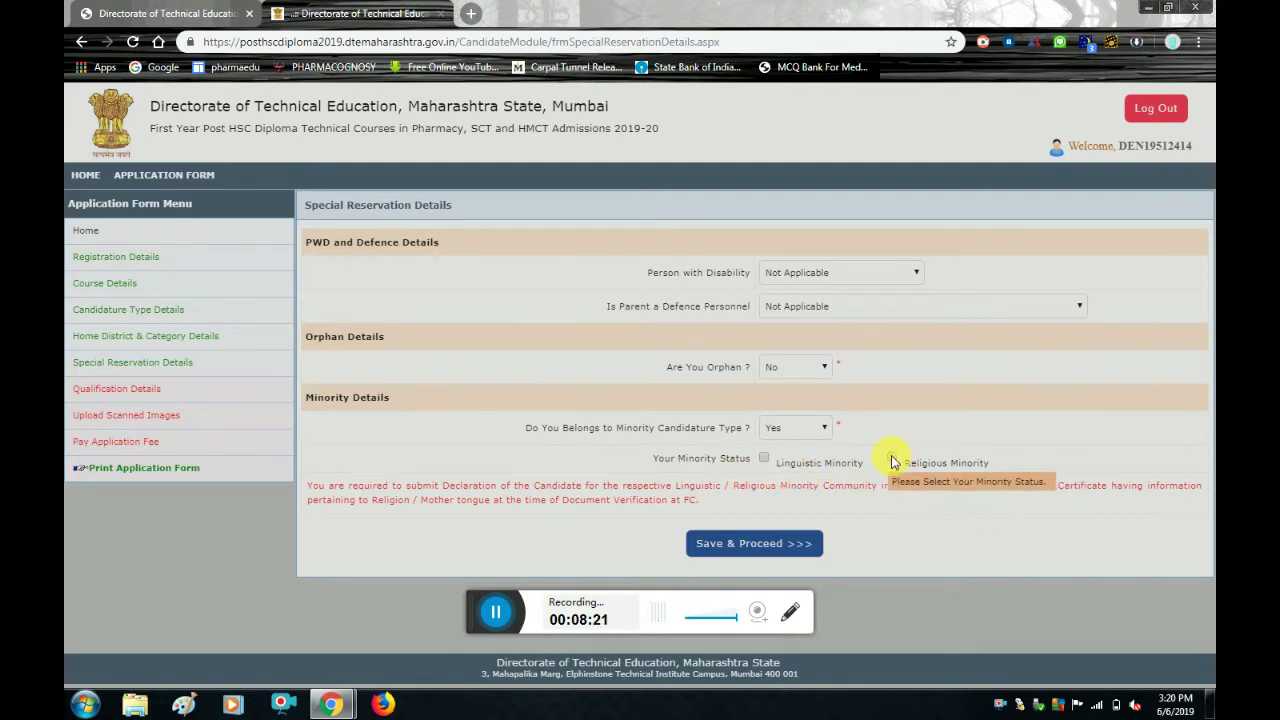
{"action": "left_click", "coordinate": [892, 459]}
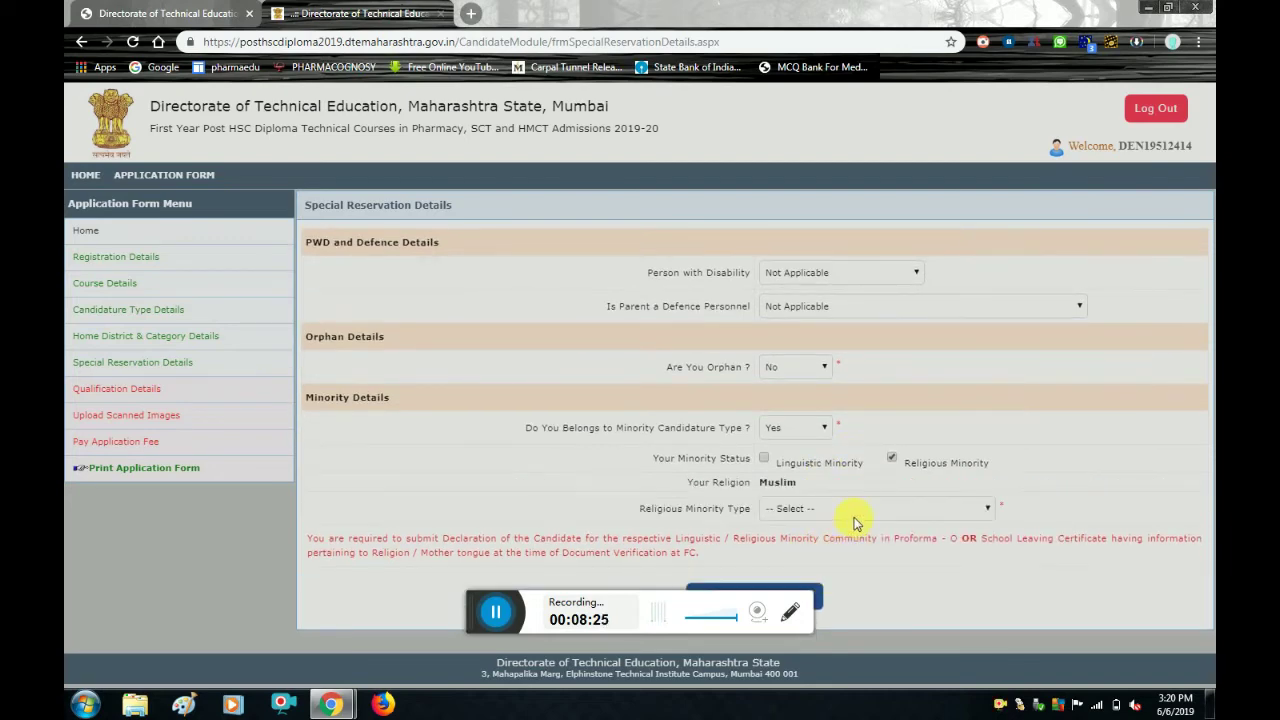
{"action": "left_click", "coordinate": [855, 513]}
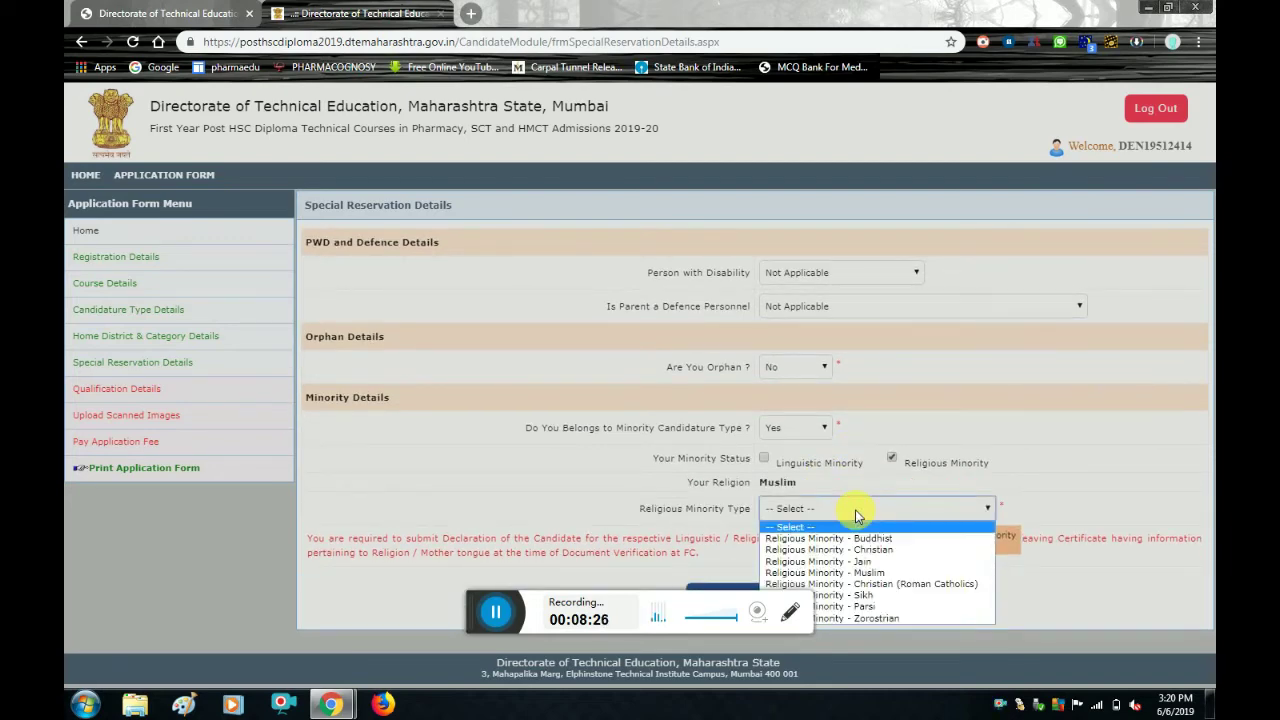
{"action": "left_click", "coordinate": [867, 572]}
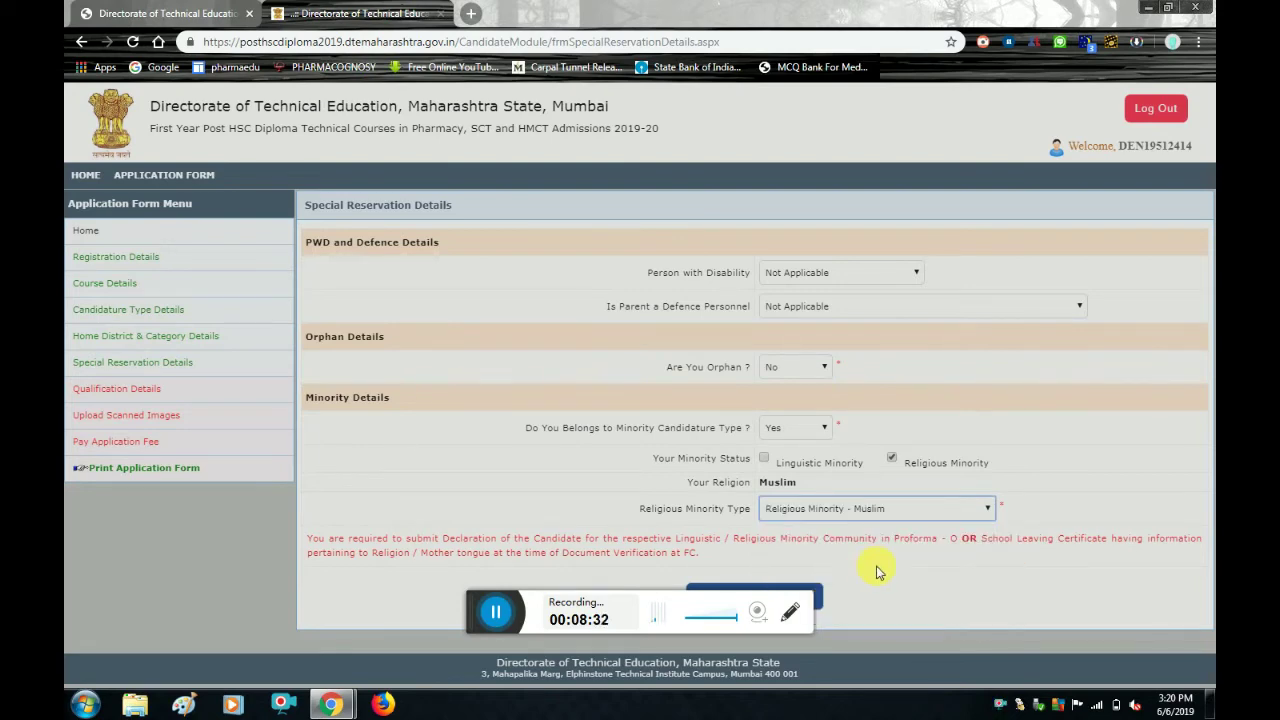
{"action": "left_click", "coordinate": [826, 597]}
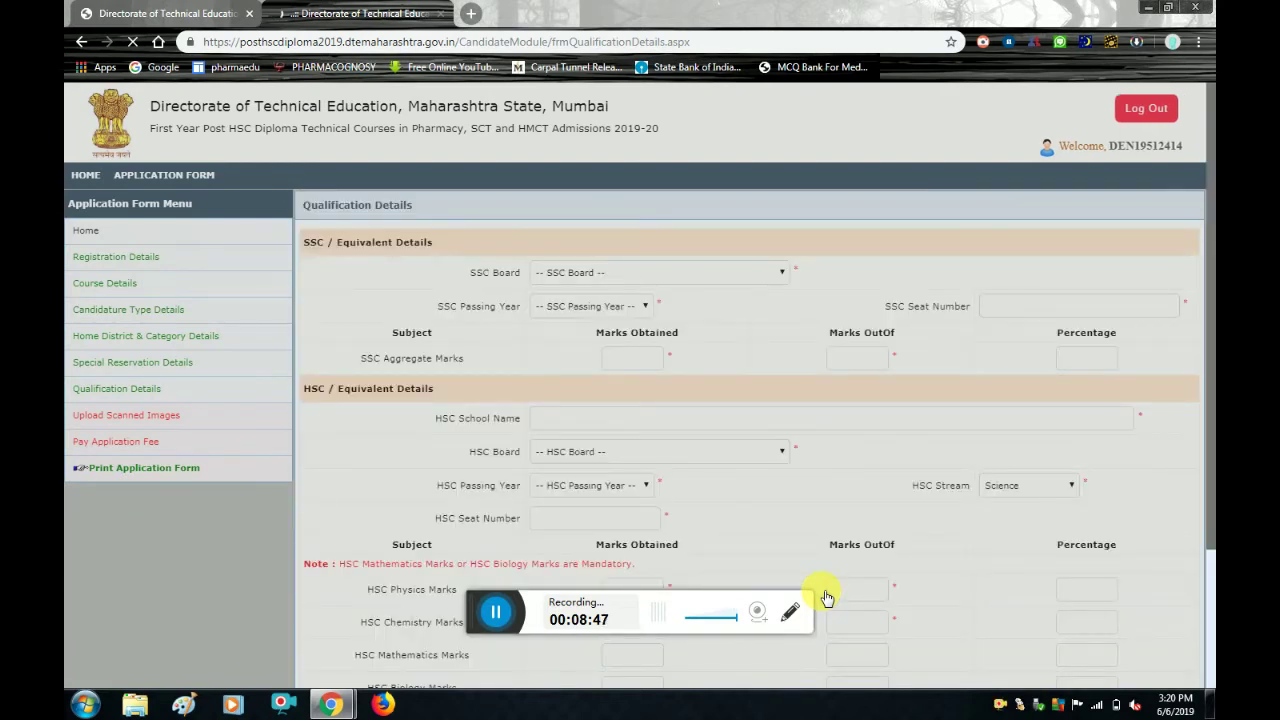
Select Maharashtra State Board of Education as SSC board and 2016 as SSC passing year.
{"action": "left_click", "coordinate": [722, 279]}
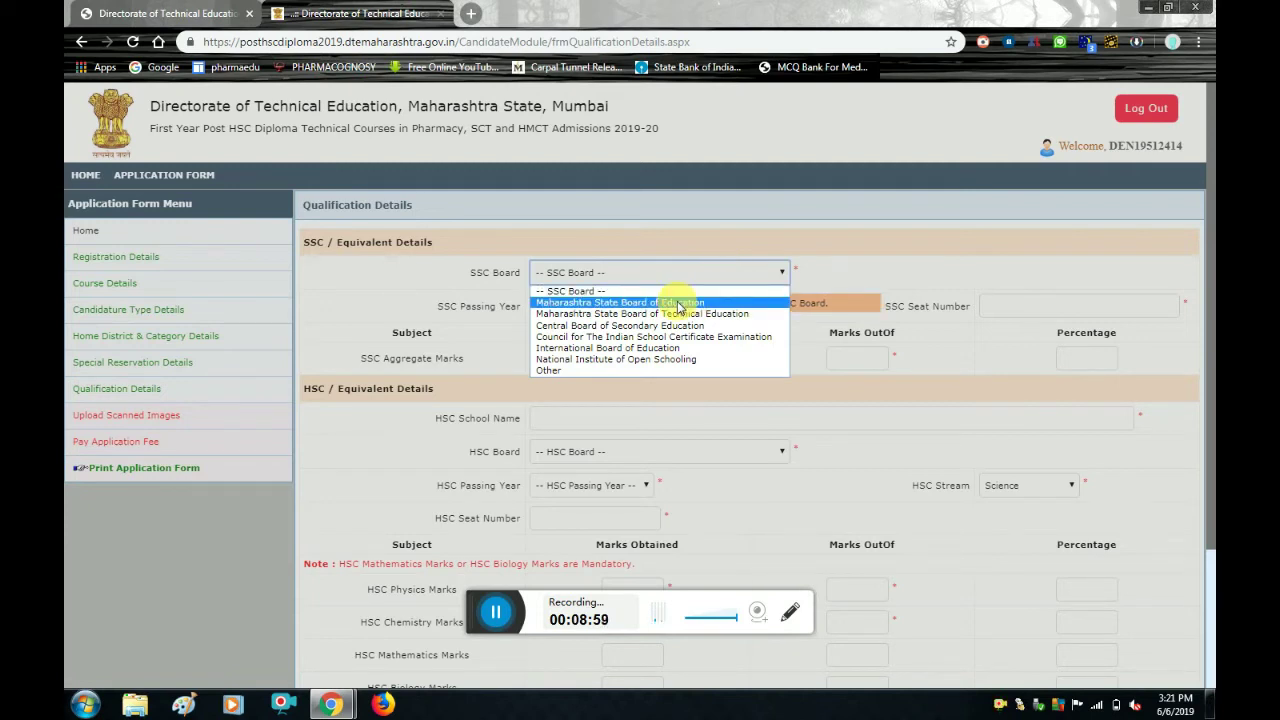
{"action": "left_click", "coordinate": [680, 303]}
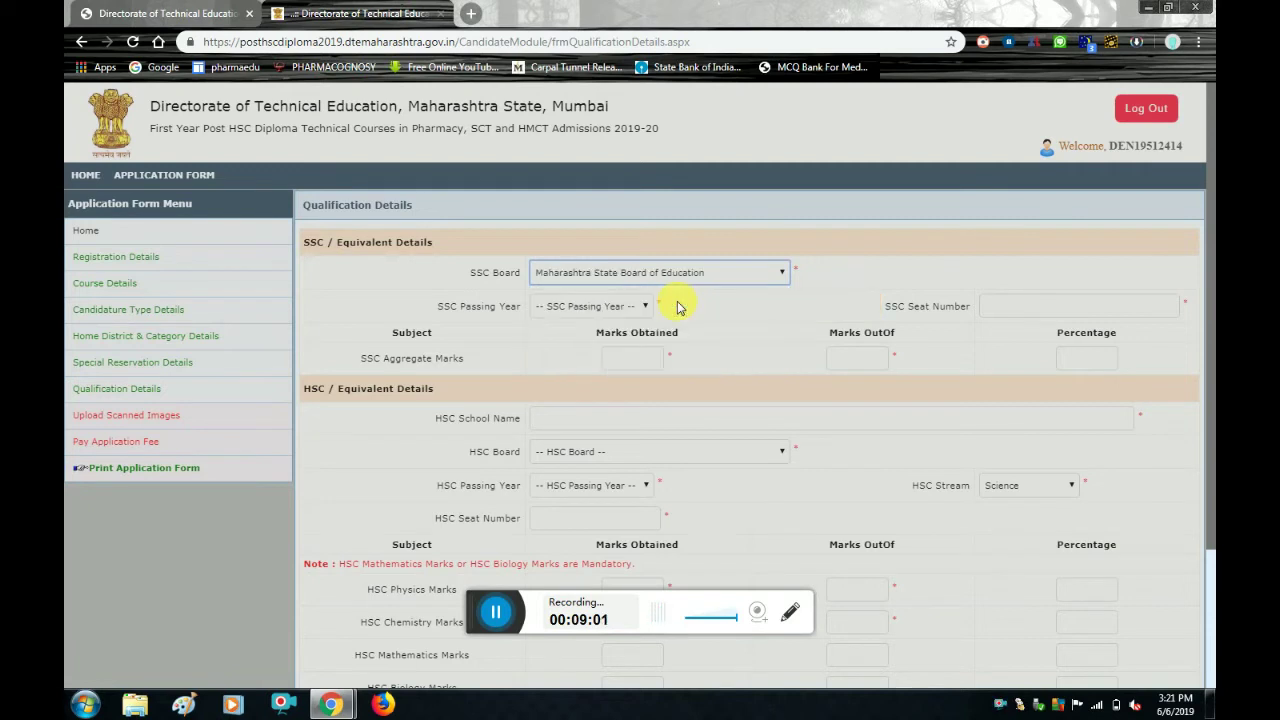
{"action": "left_click", "coordinate": [636, 307]}
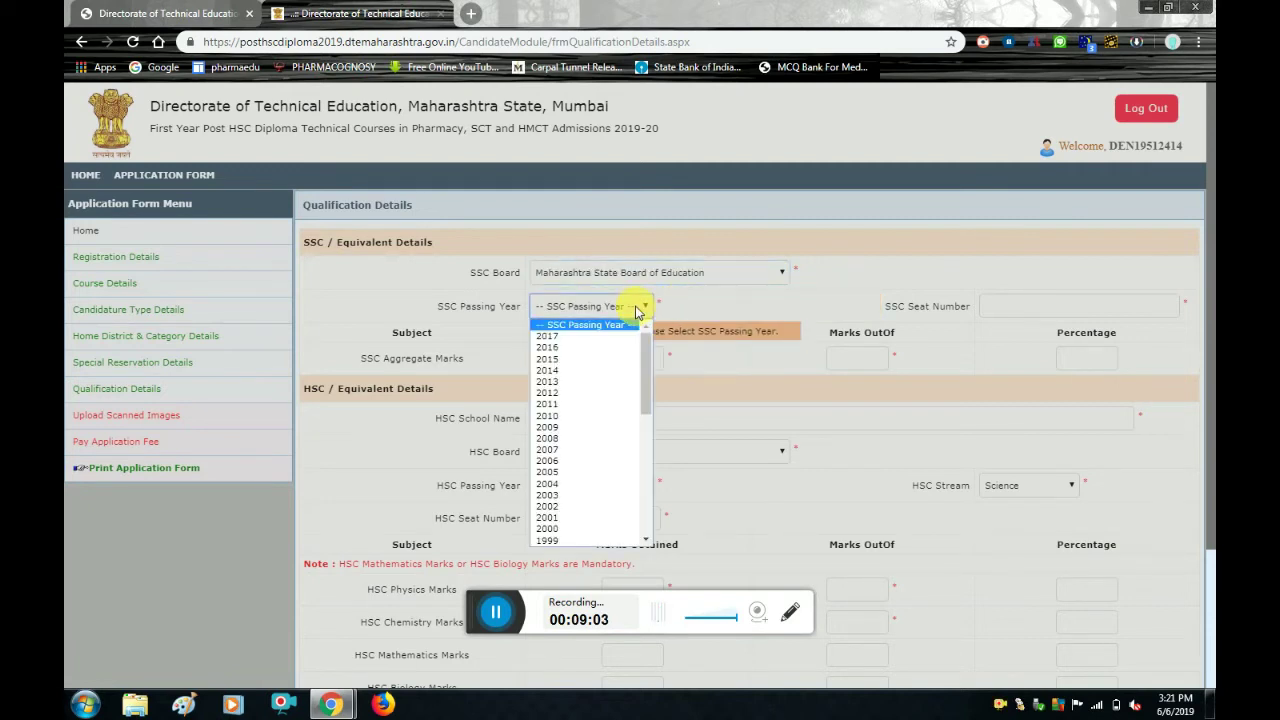
{"action": "left_click", "coordinate": [560, 347]}
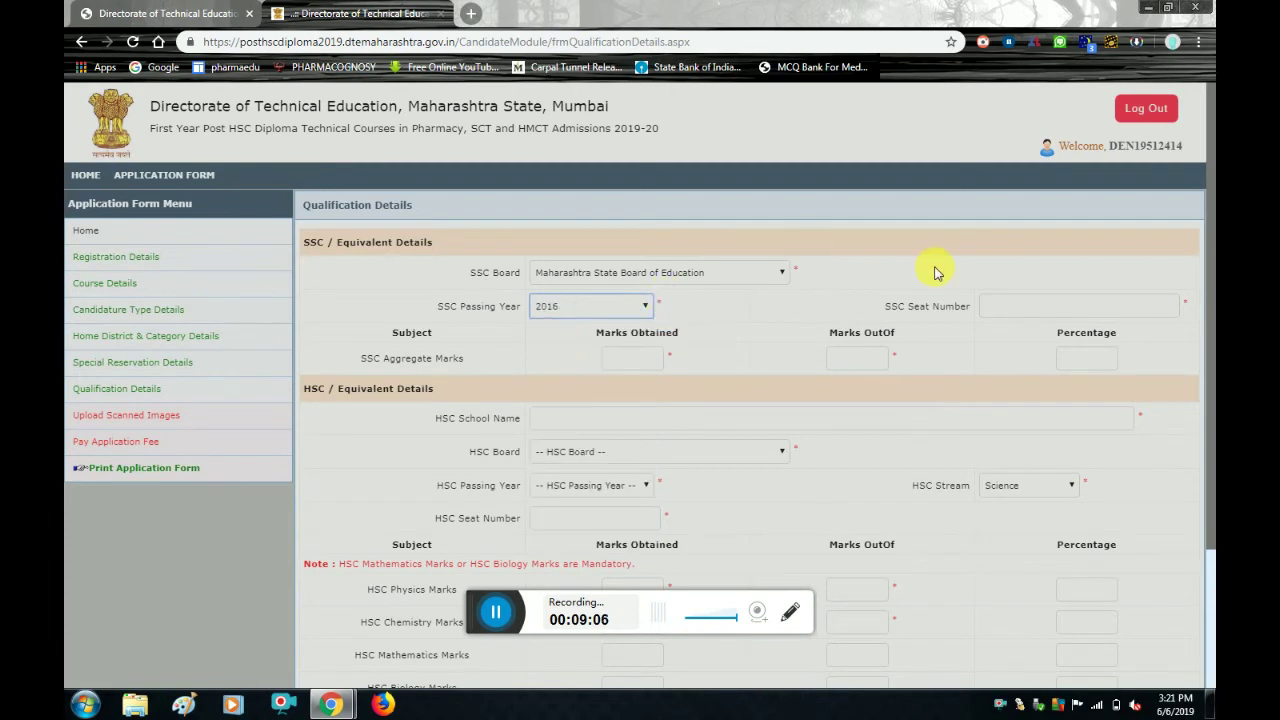
{"action": "left_click", "coordinate": [1006, 303]}
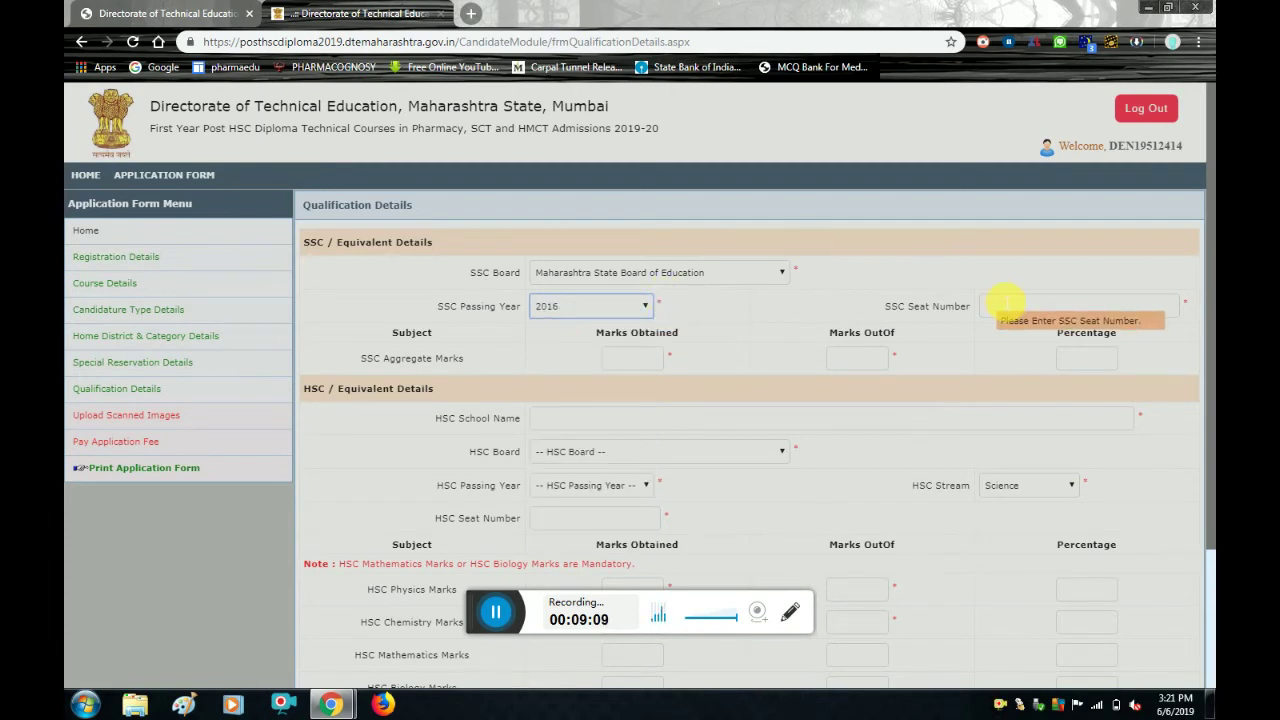
Enter the SSC seat number and 295 out of 500 marks, giving 59 percent.
{"action": "left_click", "coordinate": [1006, 303]}
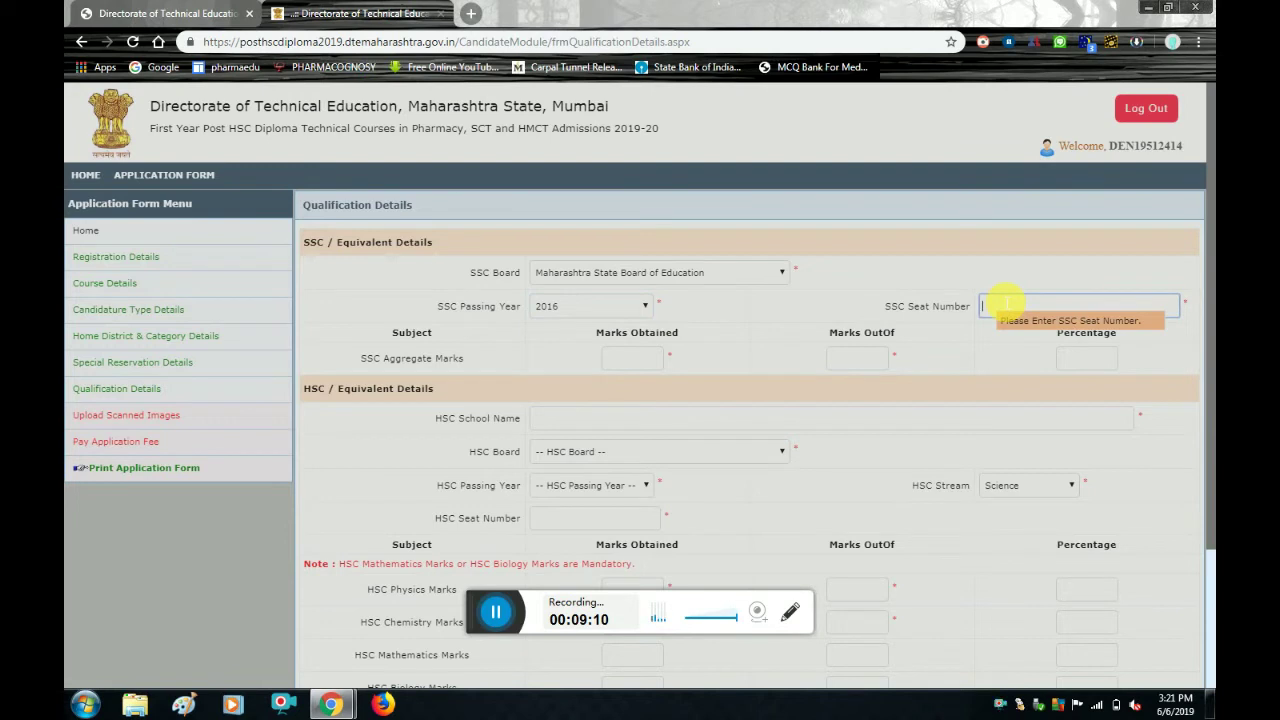
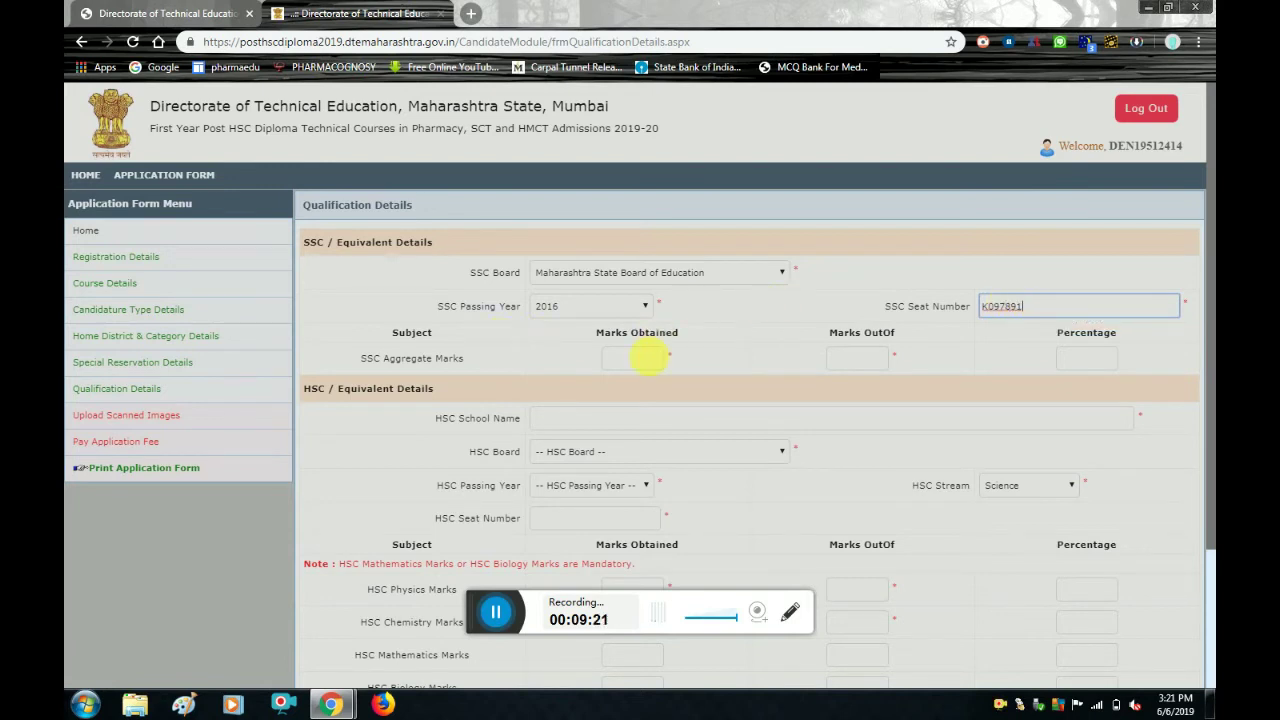
{"action": "left_click", "coordinate": [654, 358]}
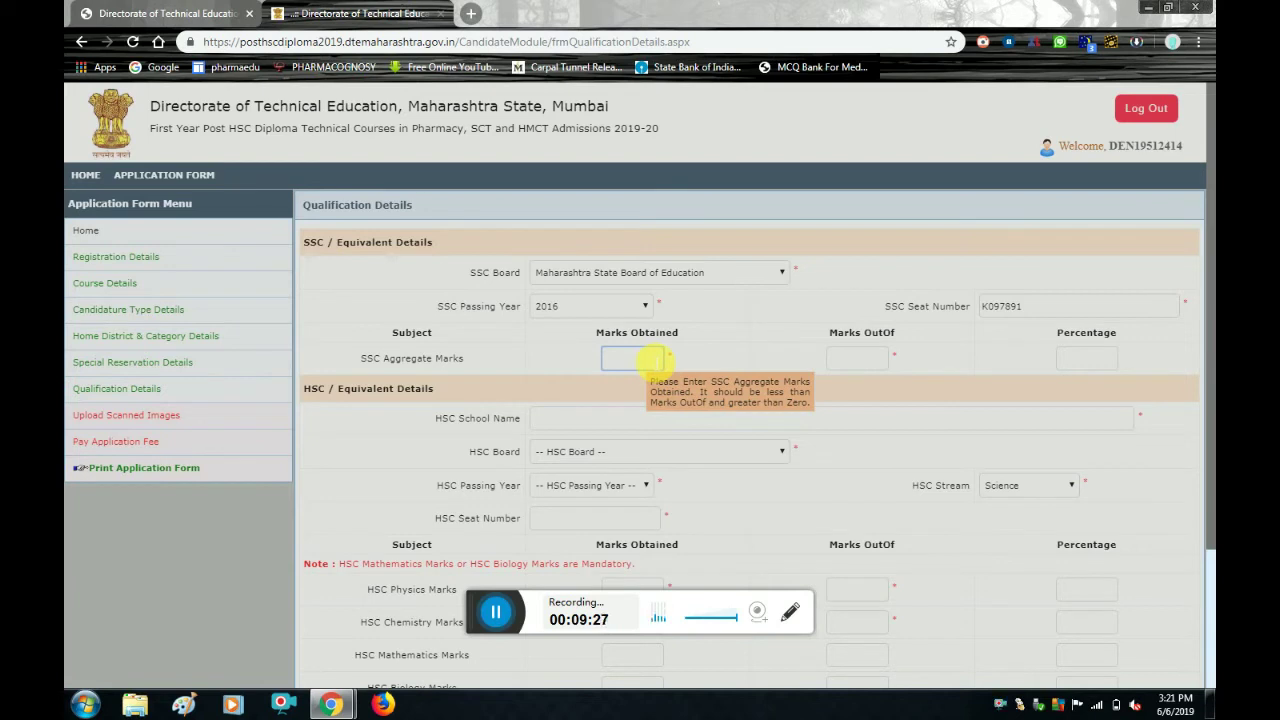
{"action": "type", "text": "295"}
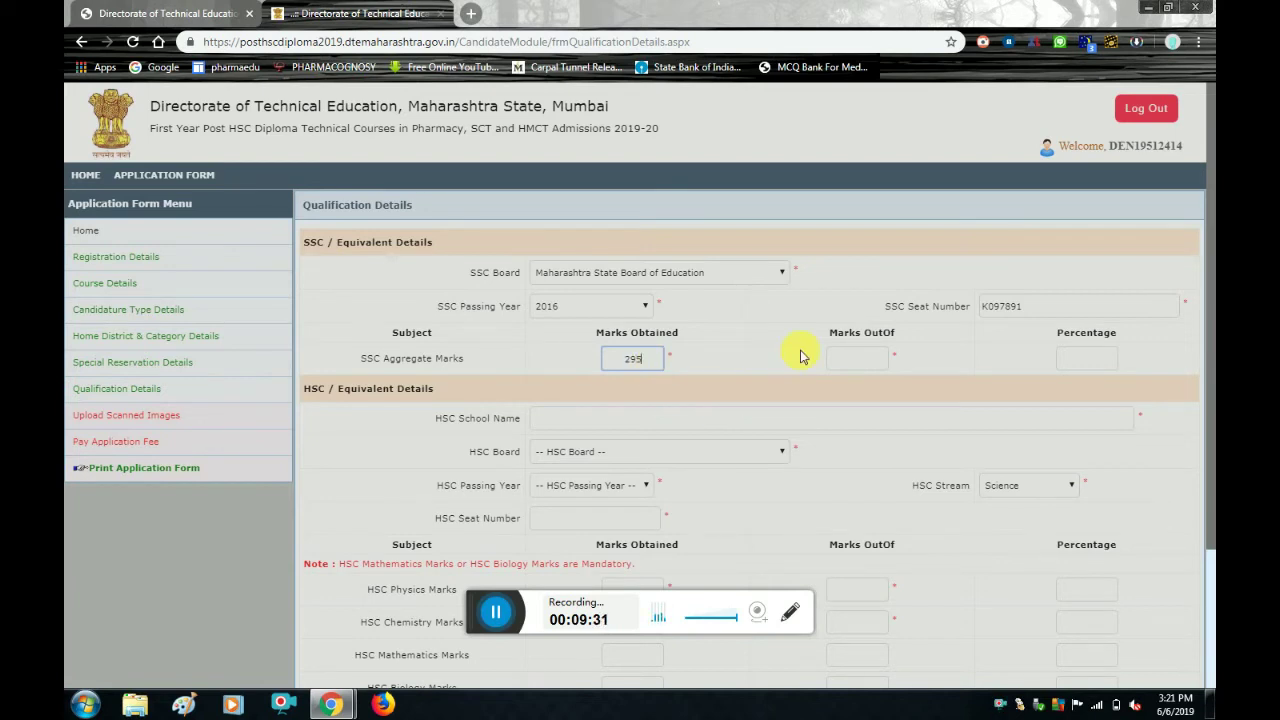
{"action": "left_click", "coordinate": [857, 358]}
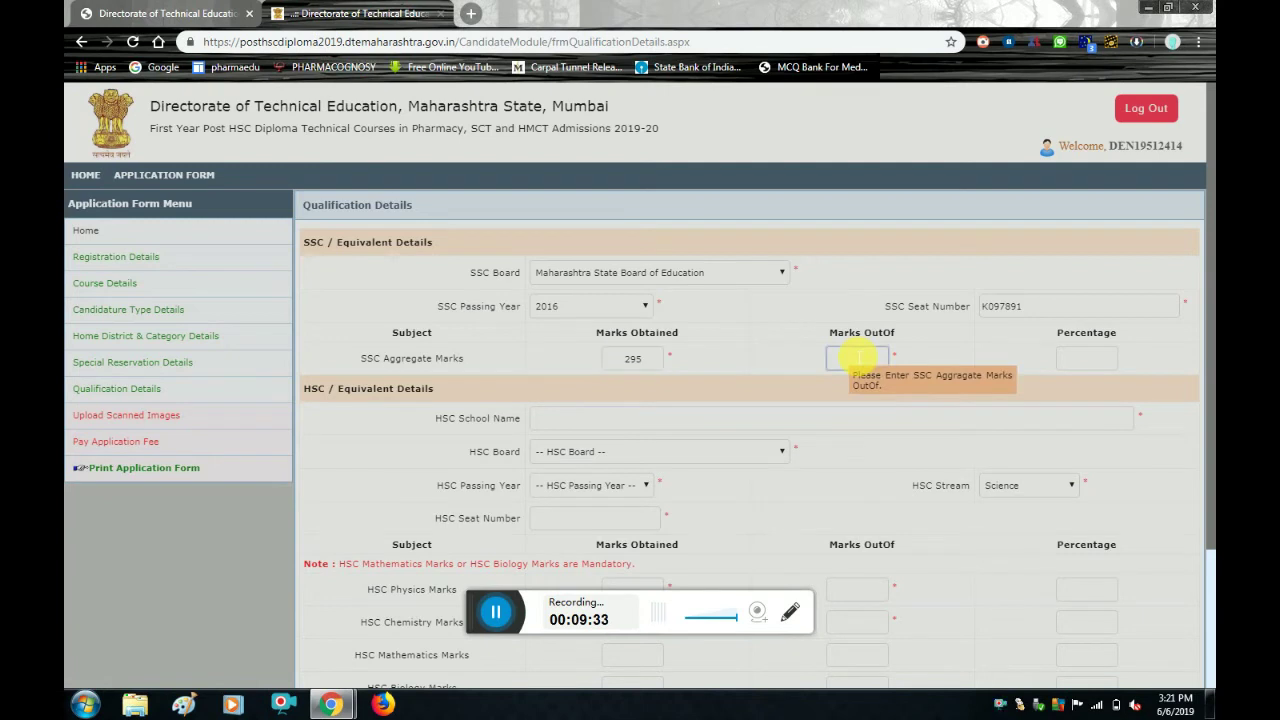
{"action": "type", "text": "500"}
{"action": "left_click", "coordinate": [1097, 357]}
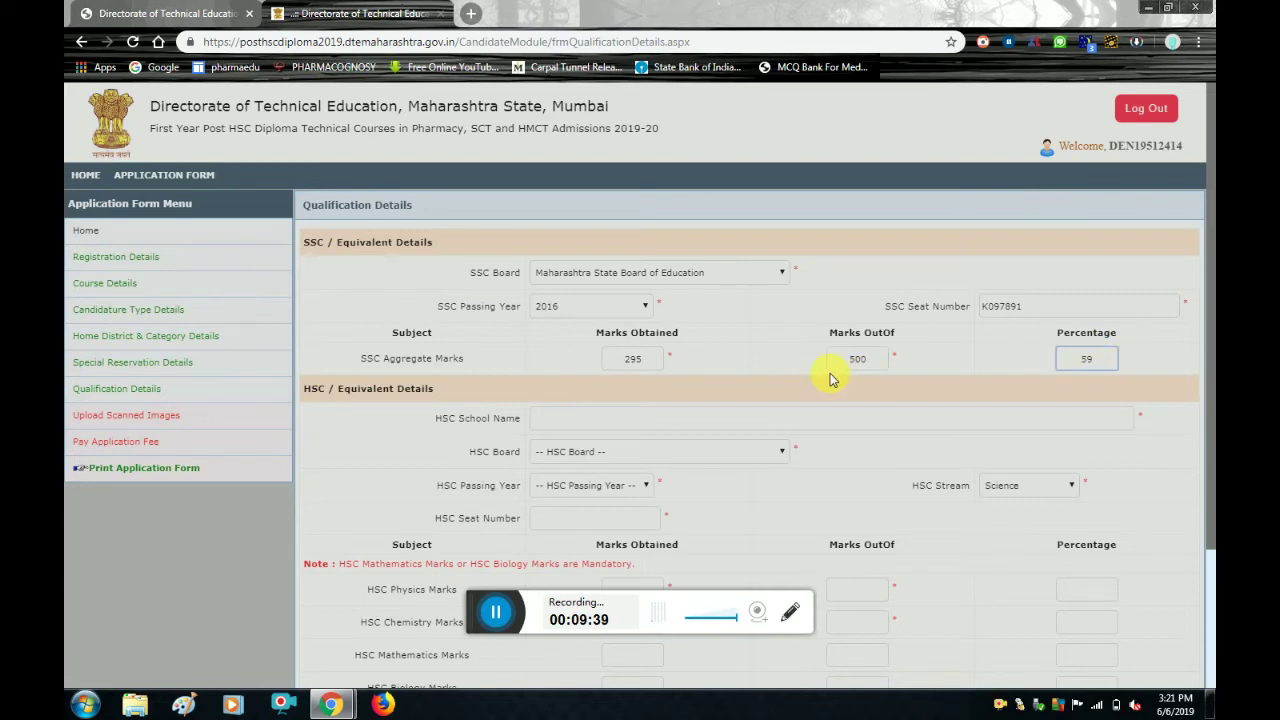
{"action": "left_click", "coordinate": [638, 418]}
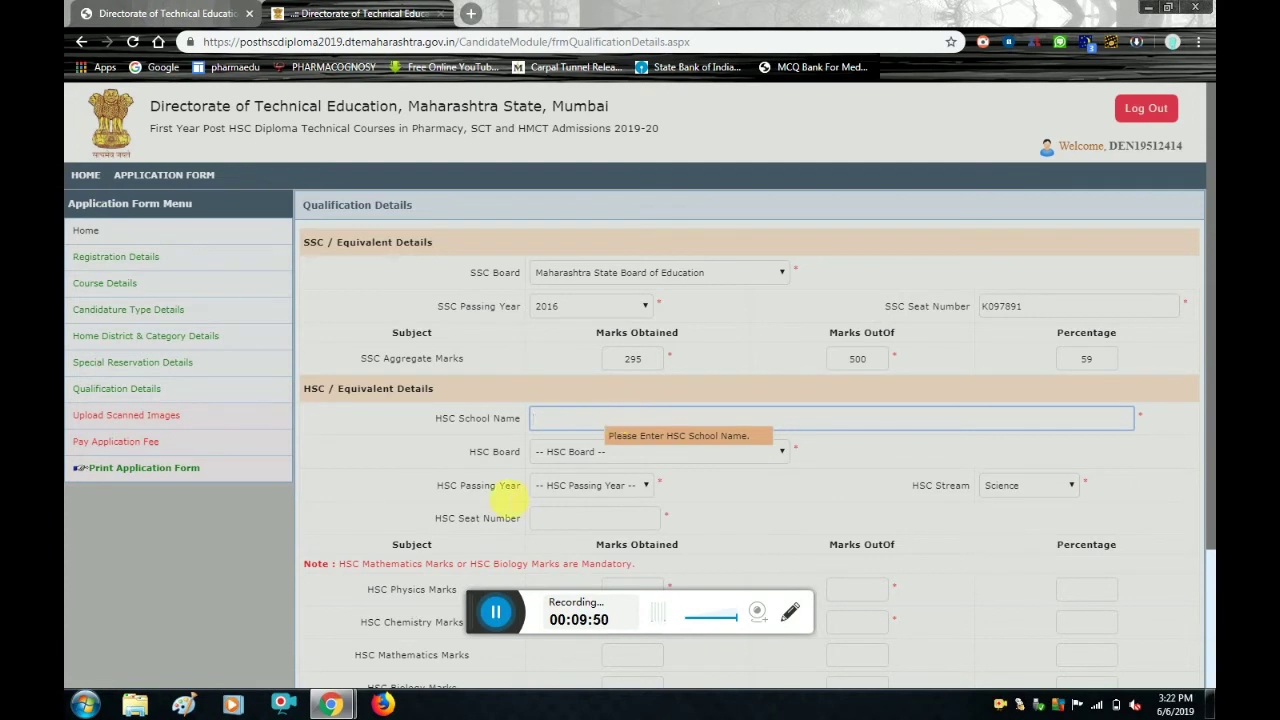
Enter HSC school 'sundarrao solanke mahavidhlya majalgaon', Maharashtra State Board of Education, and passing year Jun 2018.
{"action": "left_click", "coordinate": [498, 612]}
{"action": "type", "text": "sundarrao solanke mahavidhlya majalgaon"}
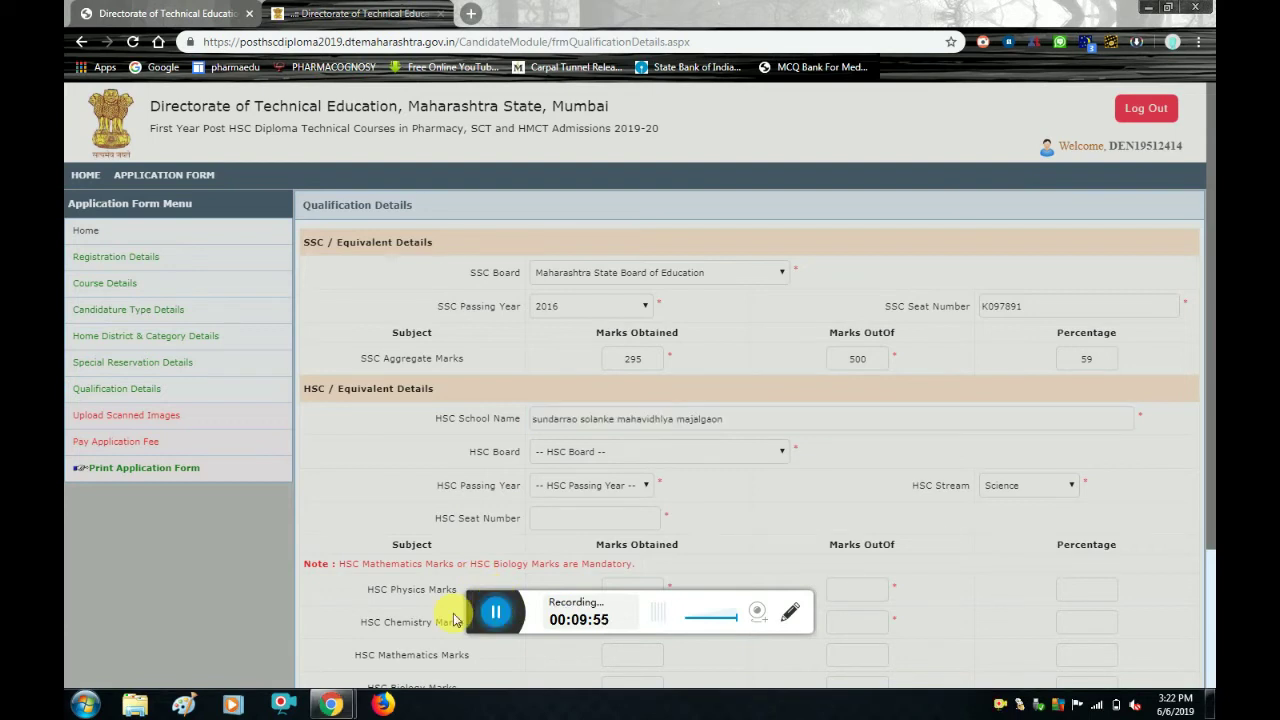
{"action": "left_click", "coordinate": [646, 463]}
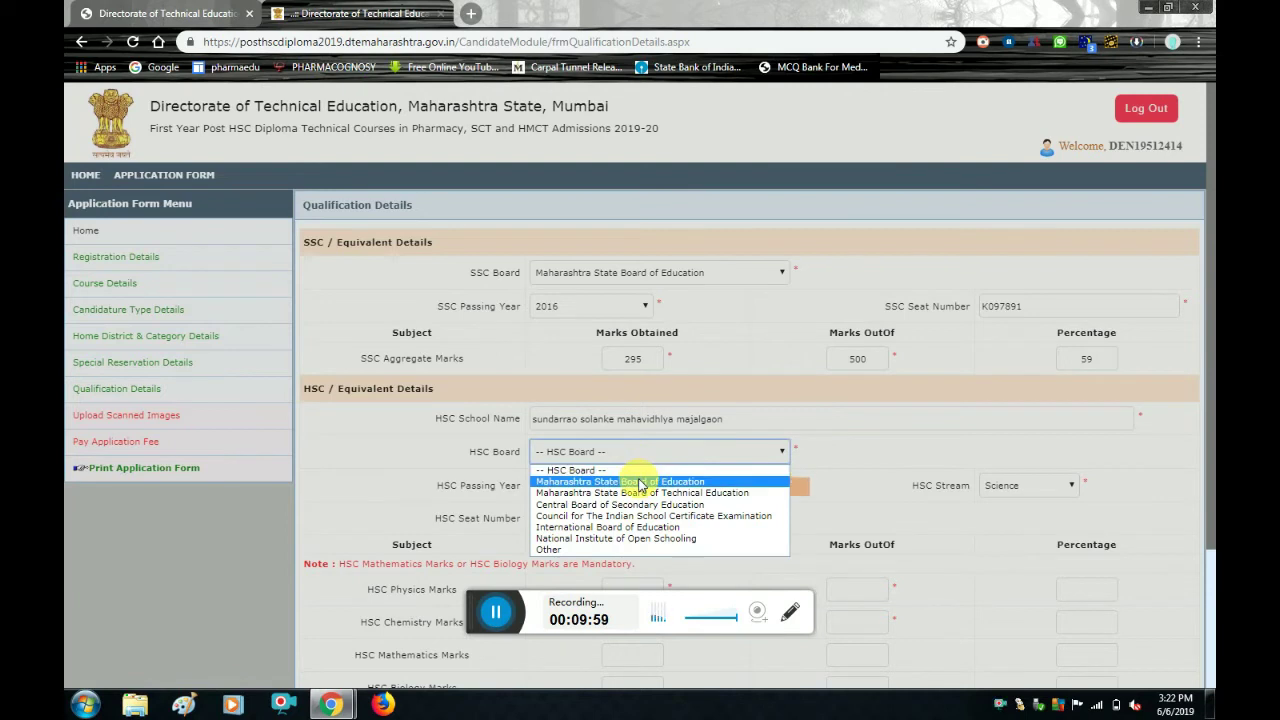
{"action": "left_click", "coordinate": [640, 483]}
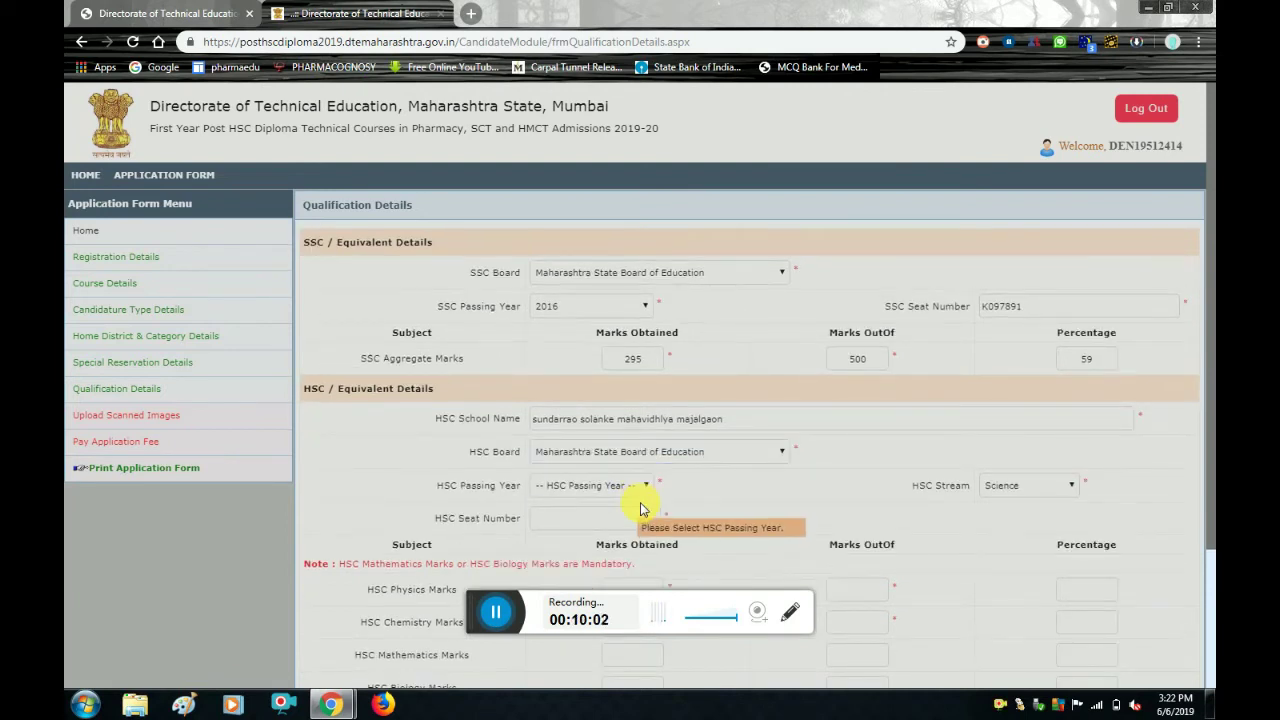
{"action": "left_click", "coordinate": [645, 486]}
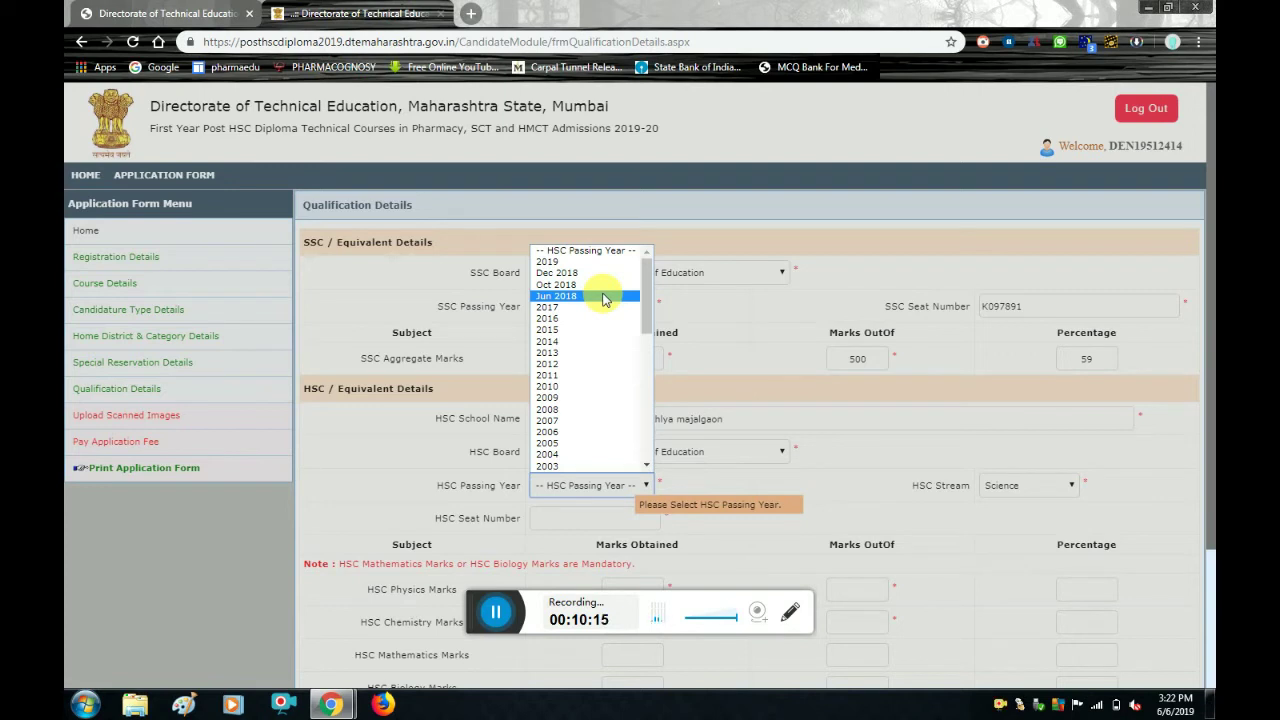
{"action": "left_click", "coordinate": [603, 297]}
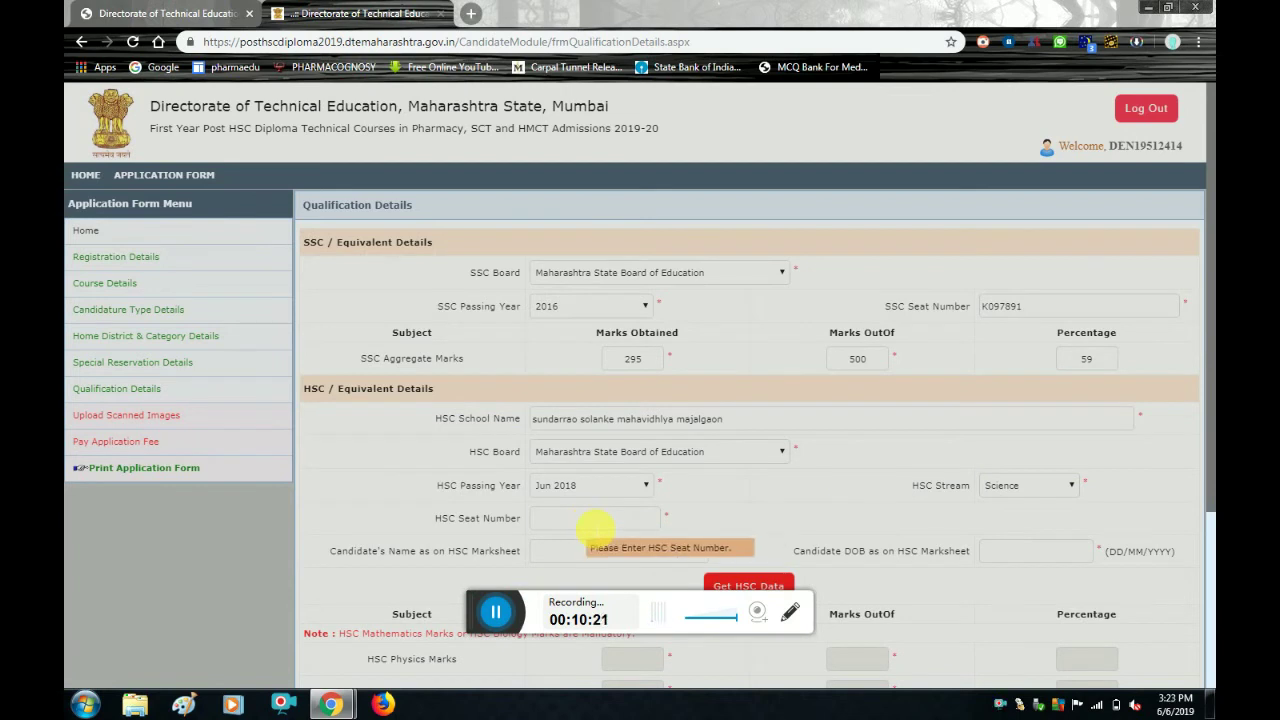
{"action": "left_click", "coordinate": [593, 520]}
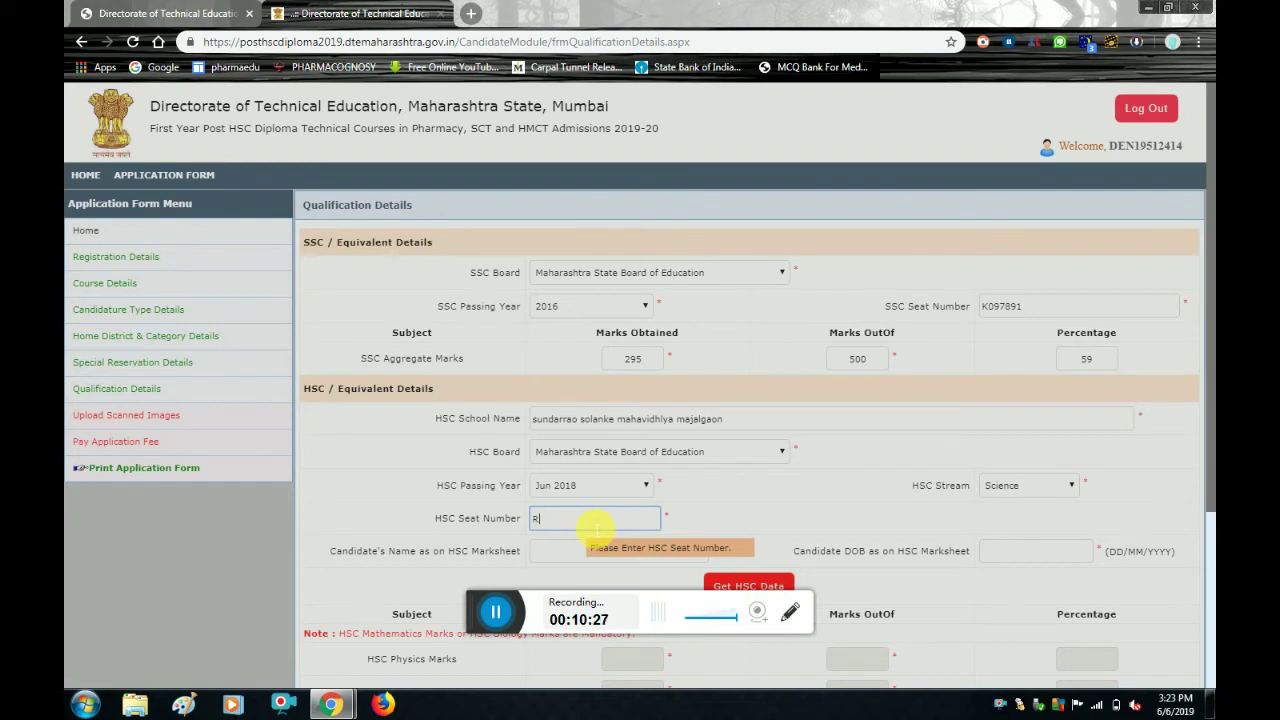
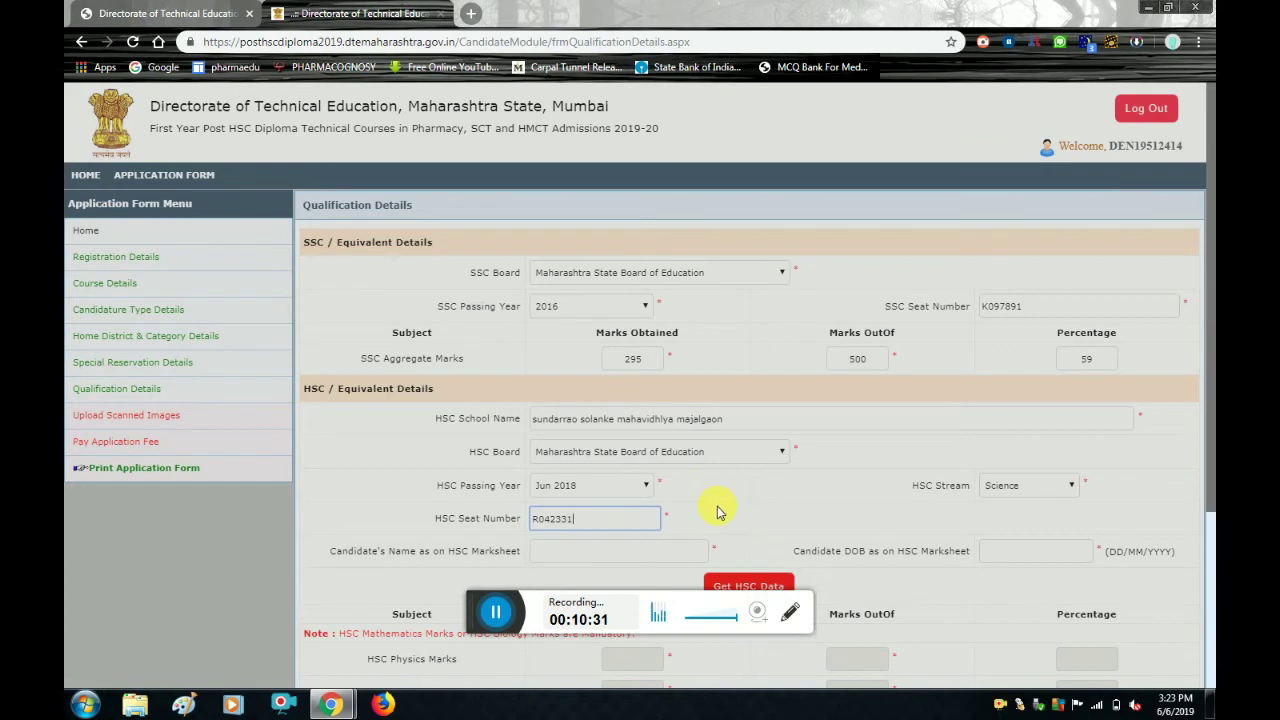
Enter the HSC seat number and the candidate's name as on the HSC marksheet.
{"action": "left_click", "coordinate": [717, 511]}
{"action": "scroll", "coordinate": [717, 511], "scroll_direction": "down", "scroll_amount": 1}
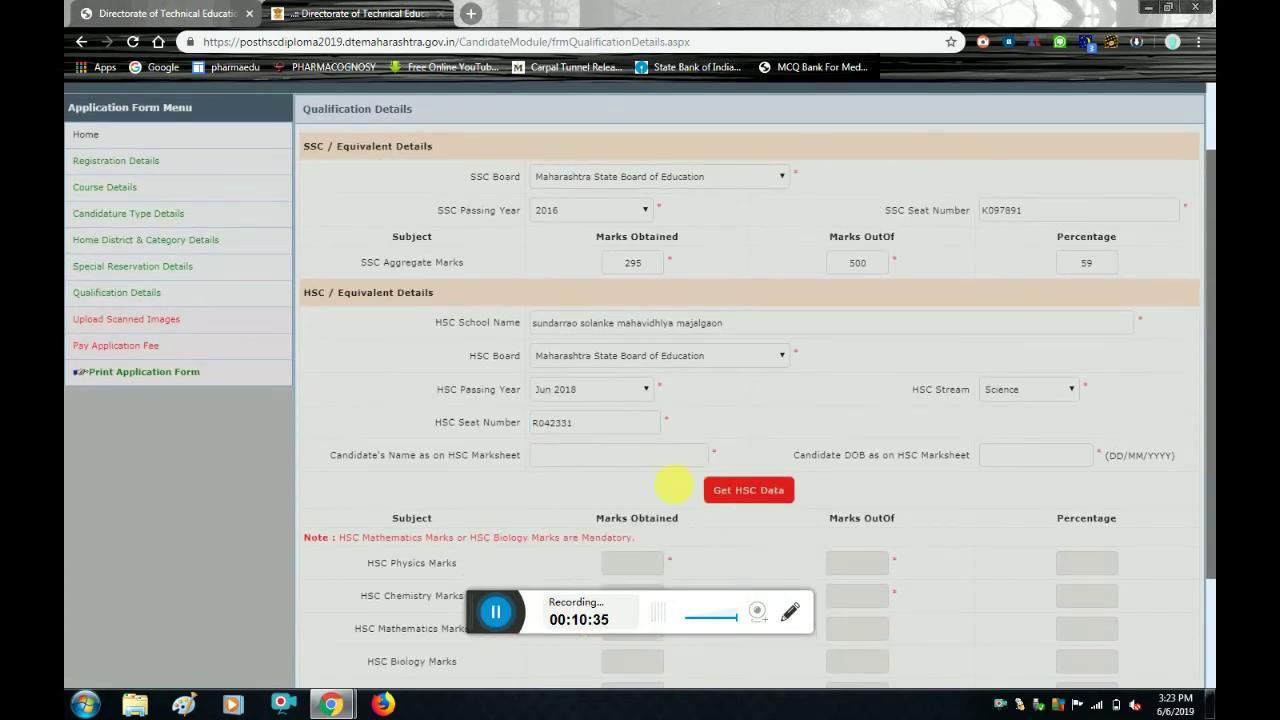
{"action": "left_click", "coordinate": [710, 490]}
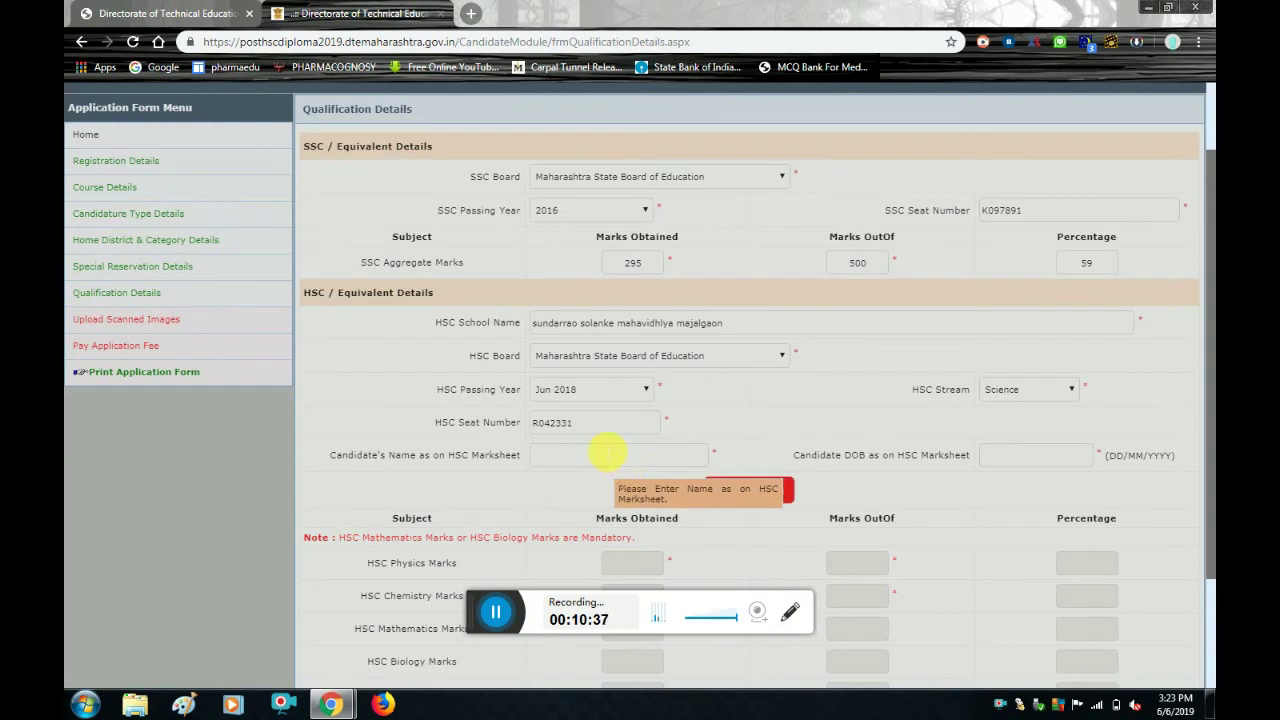
{"action": "left_click", "coordinate": [608, 457]}
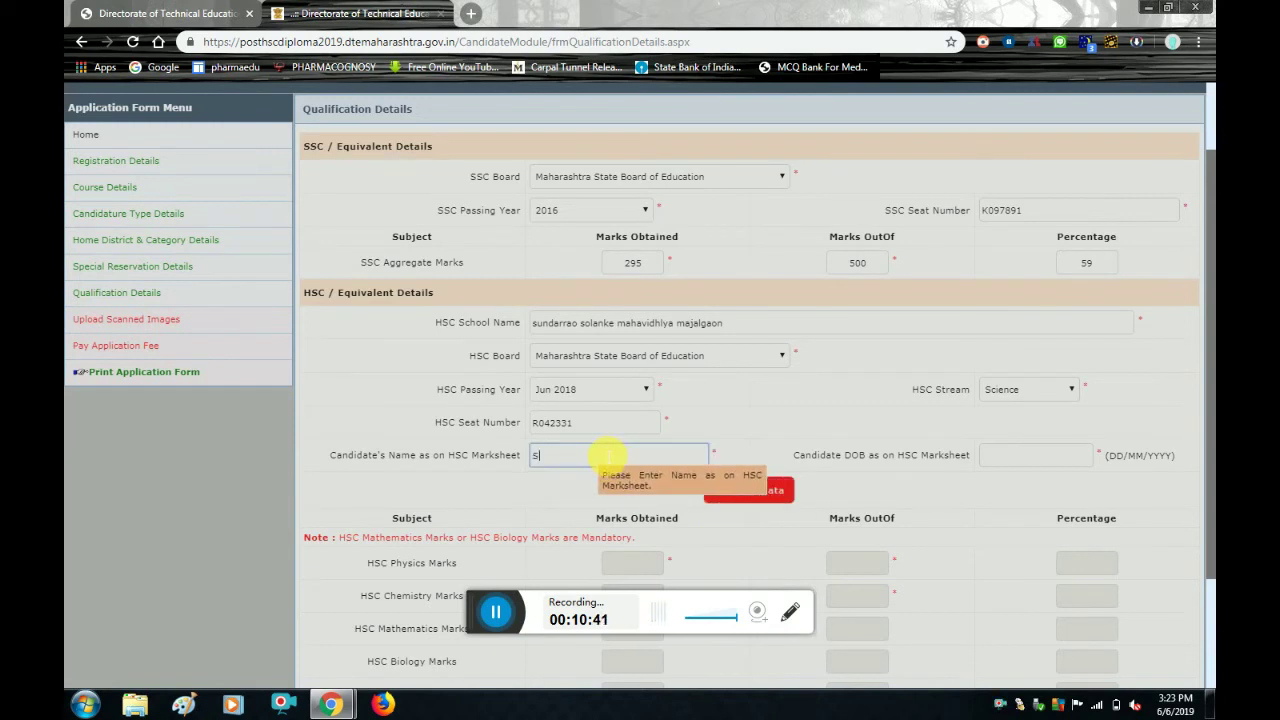
Fix the marksheet name, add the date of birth, and fetch the HSC marks.
{"action": "key", "text": "BackSpace"}
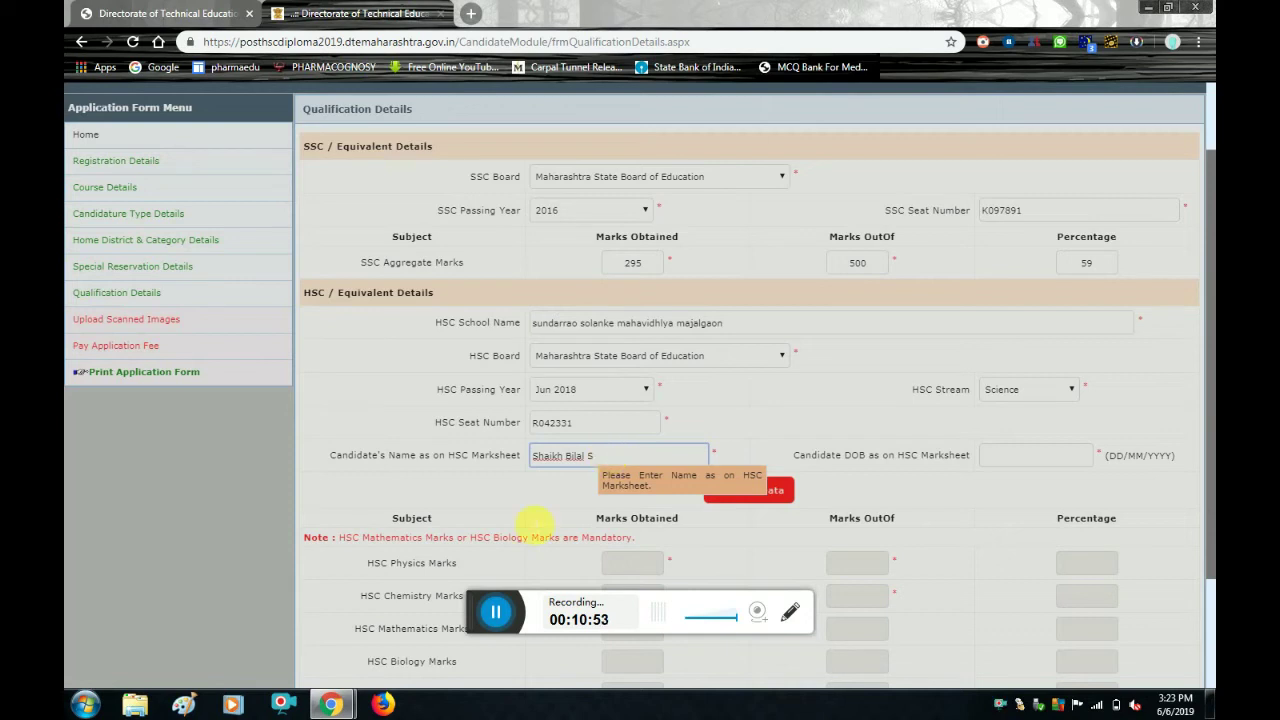
{"action": "left_click", "coordinate": [495, 611]}
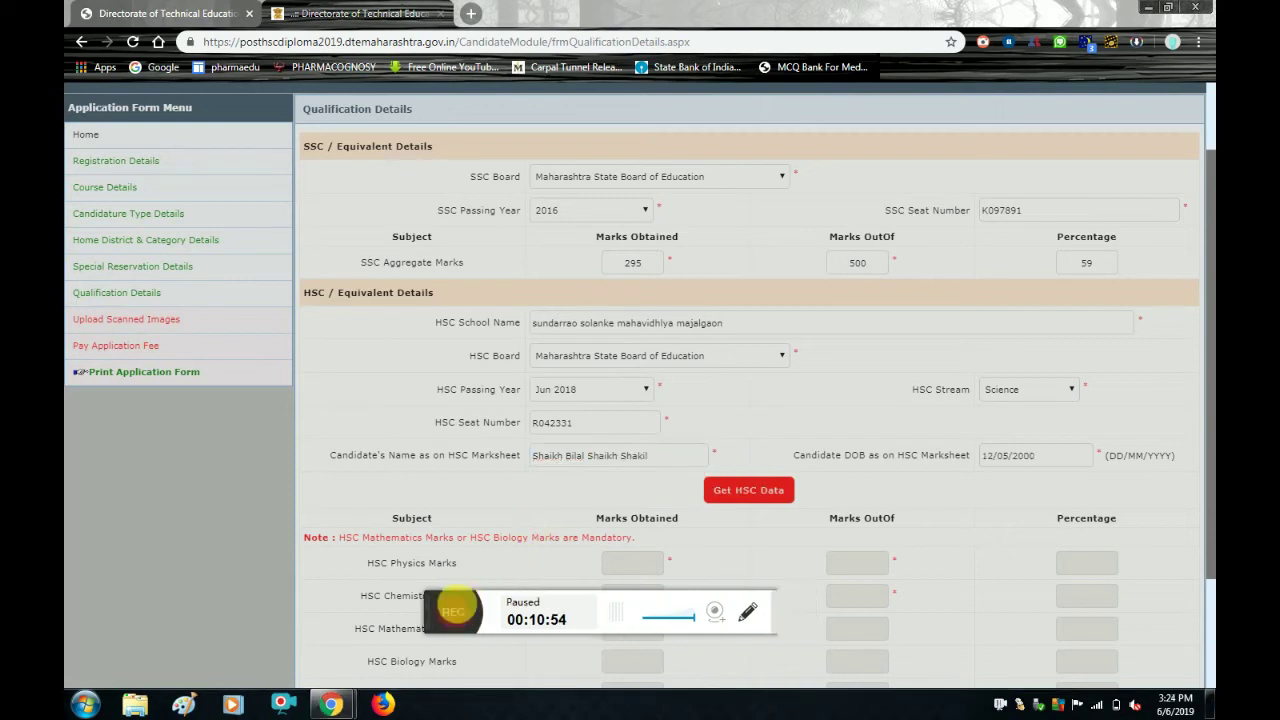
{"action": "left_click", "coordinate": [453, 611]}
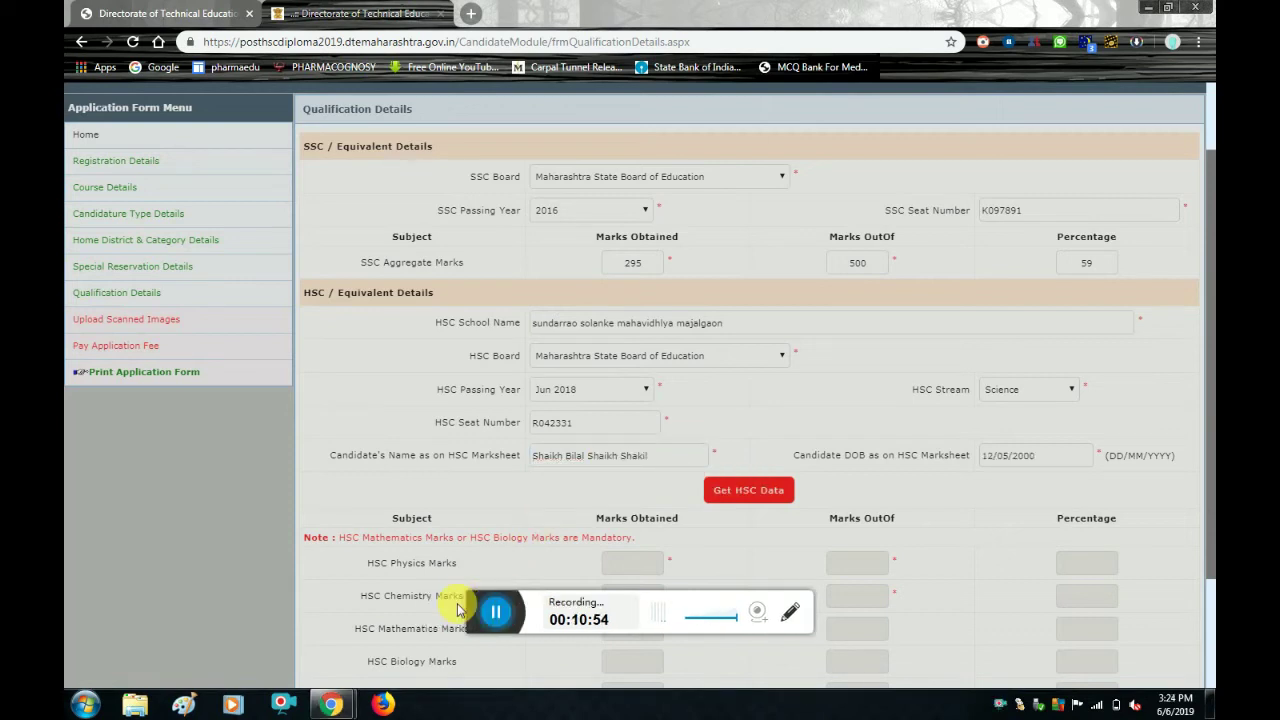
{"action": "left_click", "coordinate": [744, 495]}
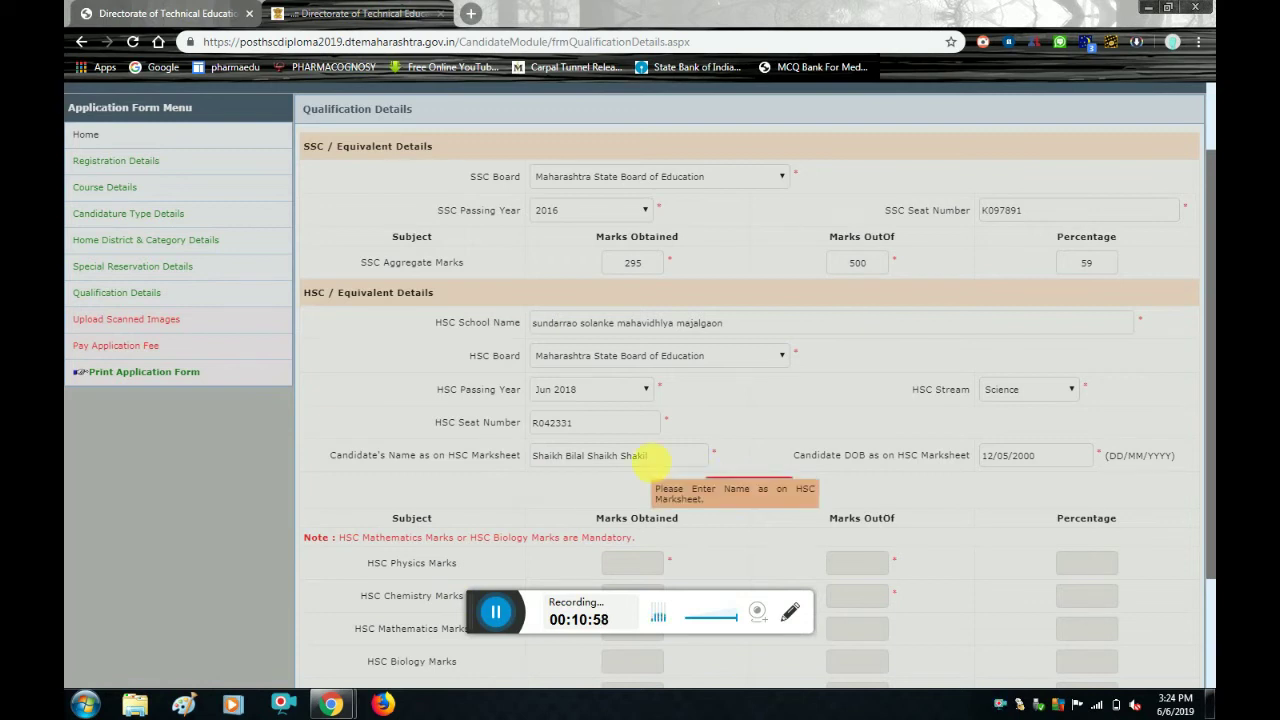
{"action": "left_click", "coordinate": [600, 425]}
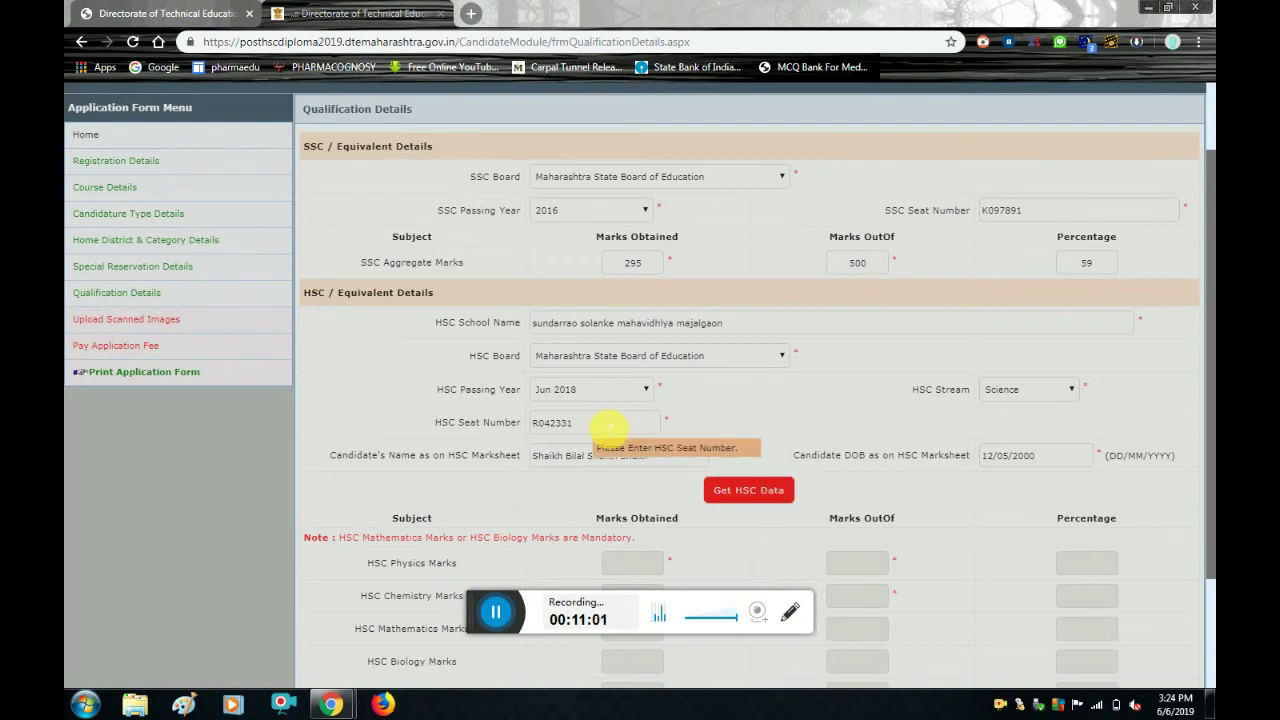
{"action": "left_click", "coordinate": [1051, 452]}
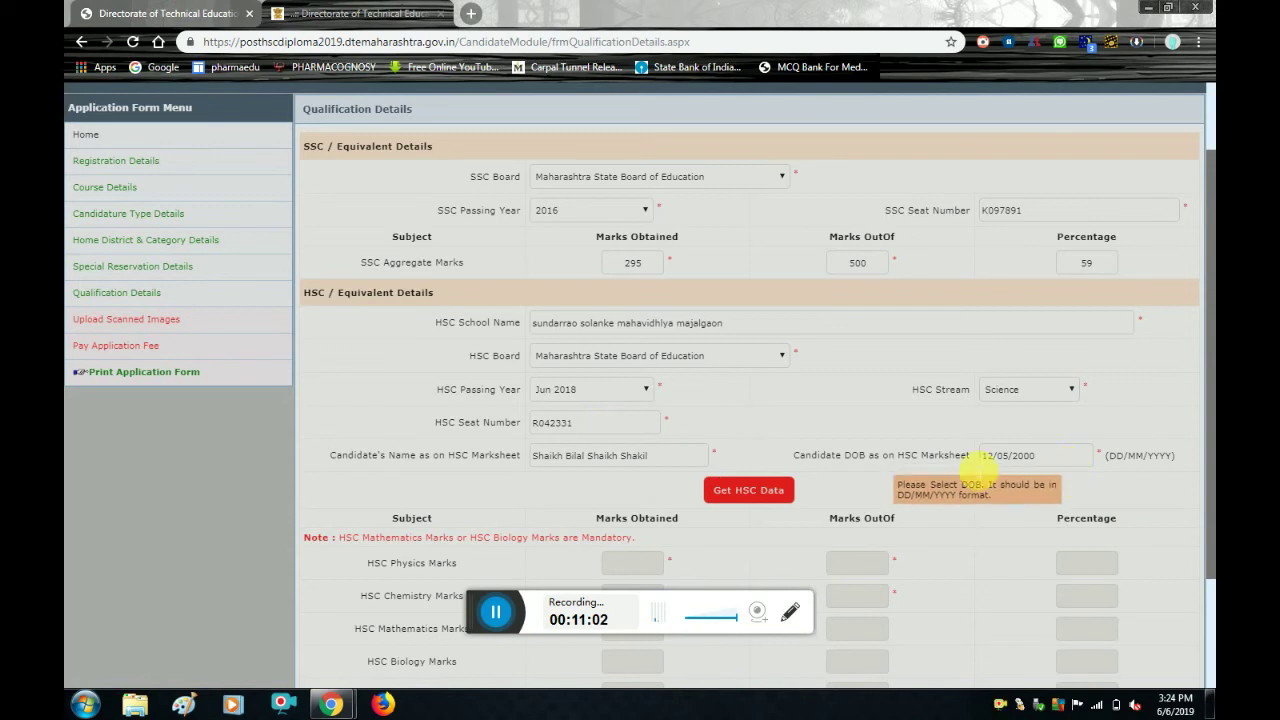
{"action": "left_click", "coordinate": [762, 492]}
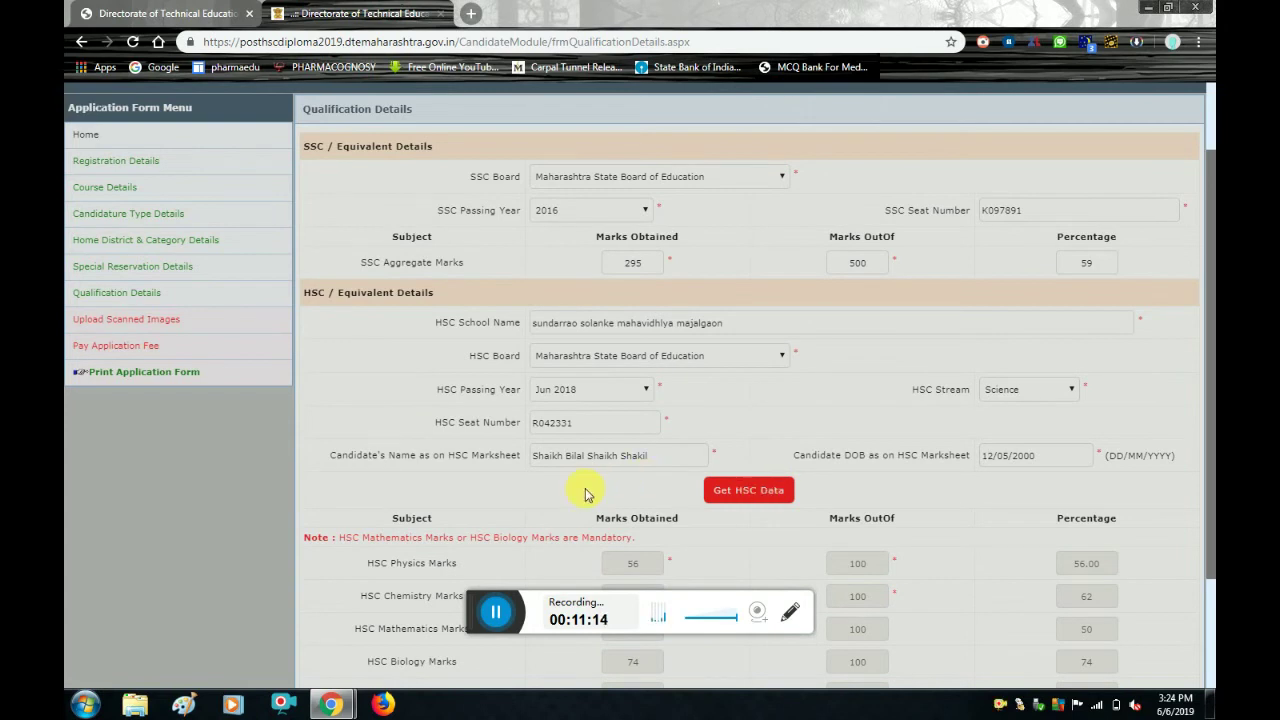
Scroll through the fetched HSC marks: English 59, aggregate 404 of 650 (62.15%).
{"action": "scroll", "coordinate": [586, 494], "scroll_direction": "down", "scroll_amount": 1}
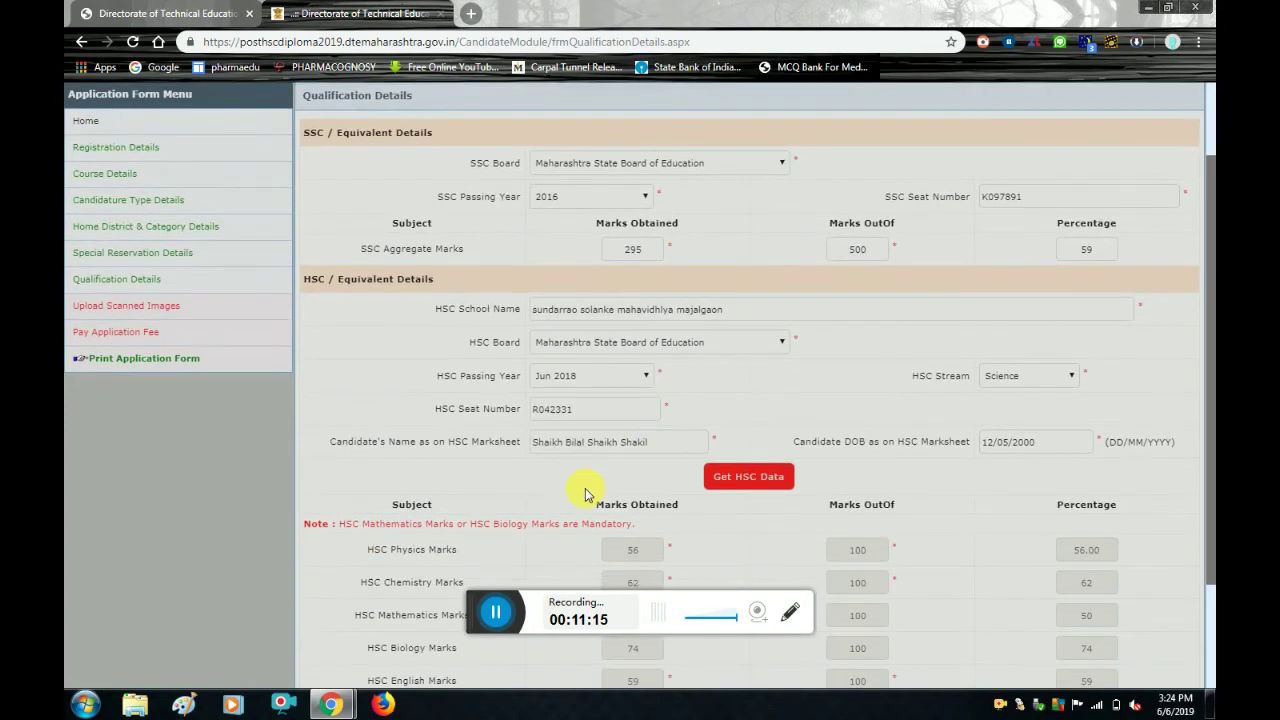
{"action": "scroll", "coordinate": [586, 494], "scroll_direction": "down", "scroll_amount": 2}
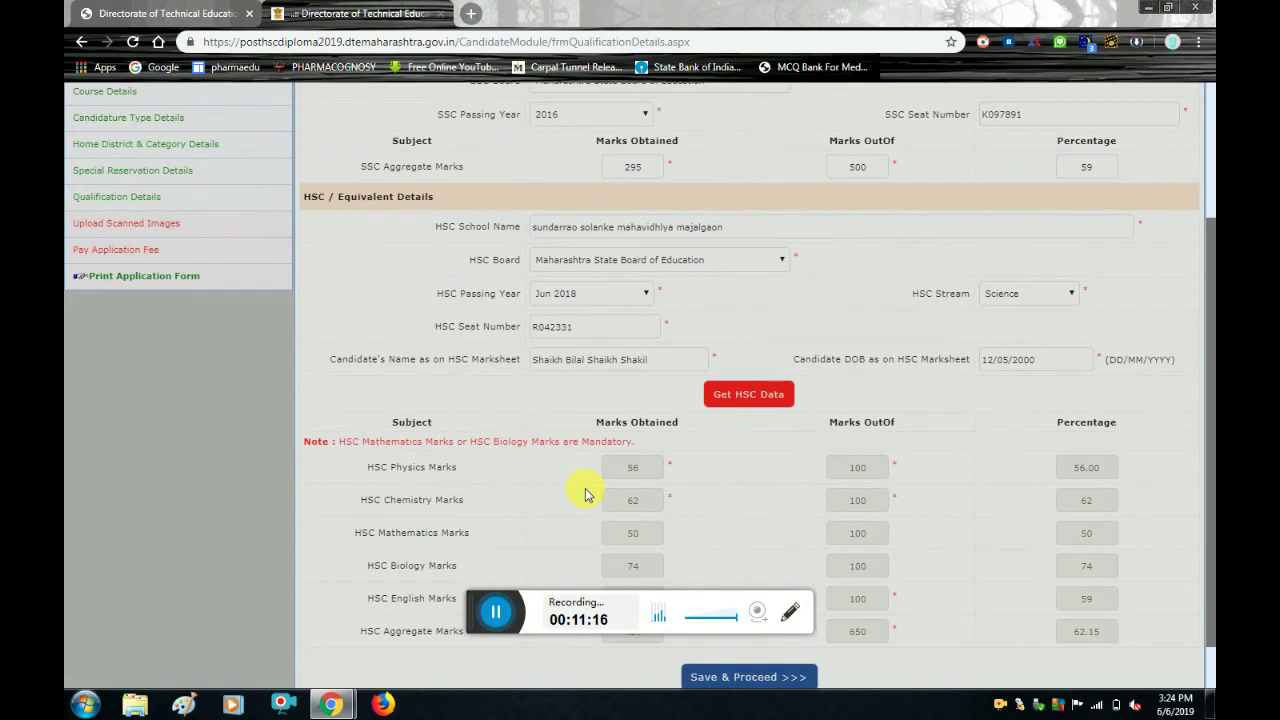
{"action": "scroll", "coordinate": [586, 494], "scroll_direction": "down", "scroll_amount": 1}
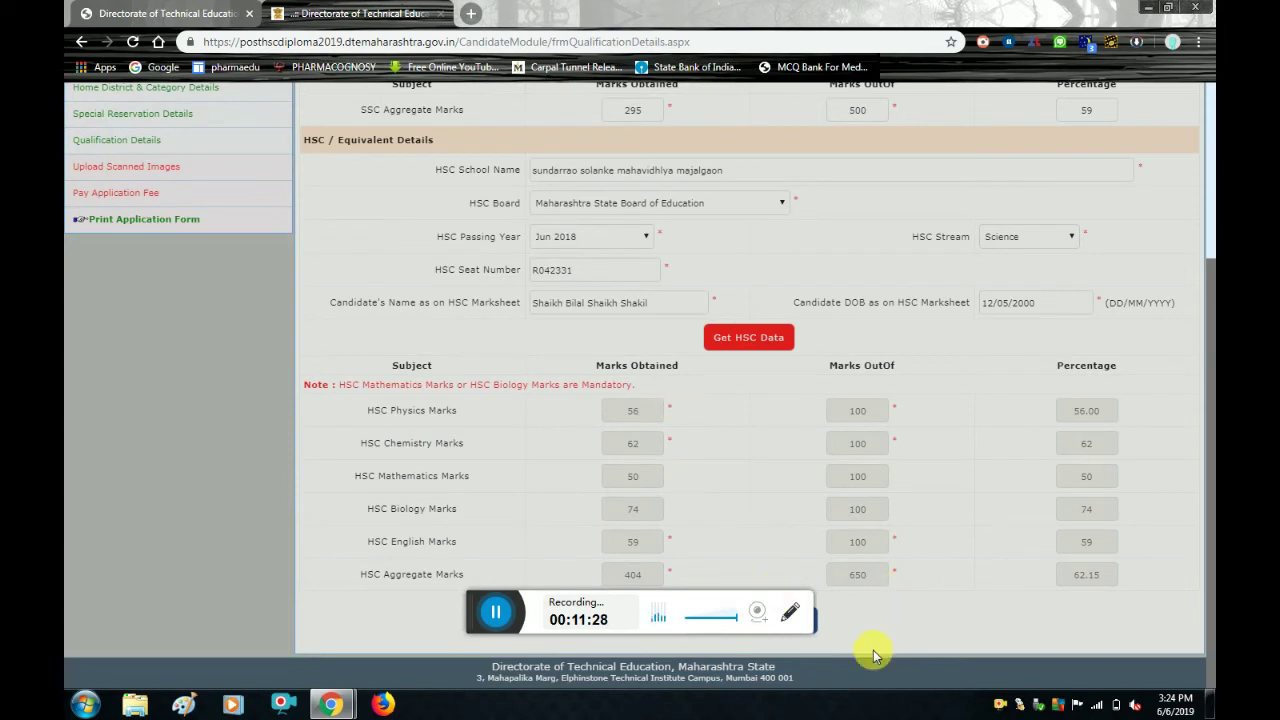
{"action": "scroll", "coordinate": [873, 650], "scroll_direction": "up", "scroll_amount": 1}
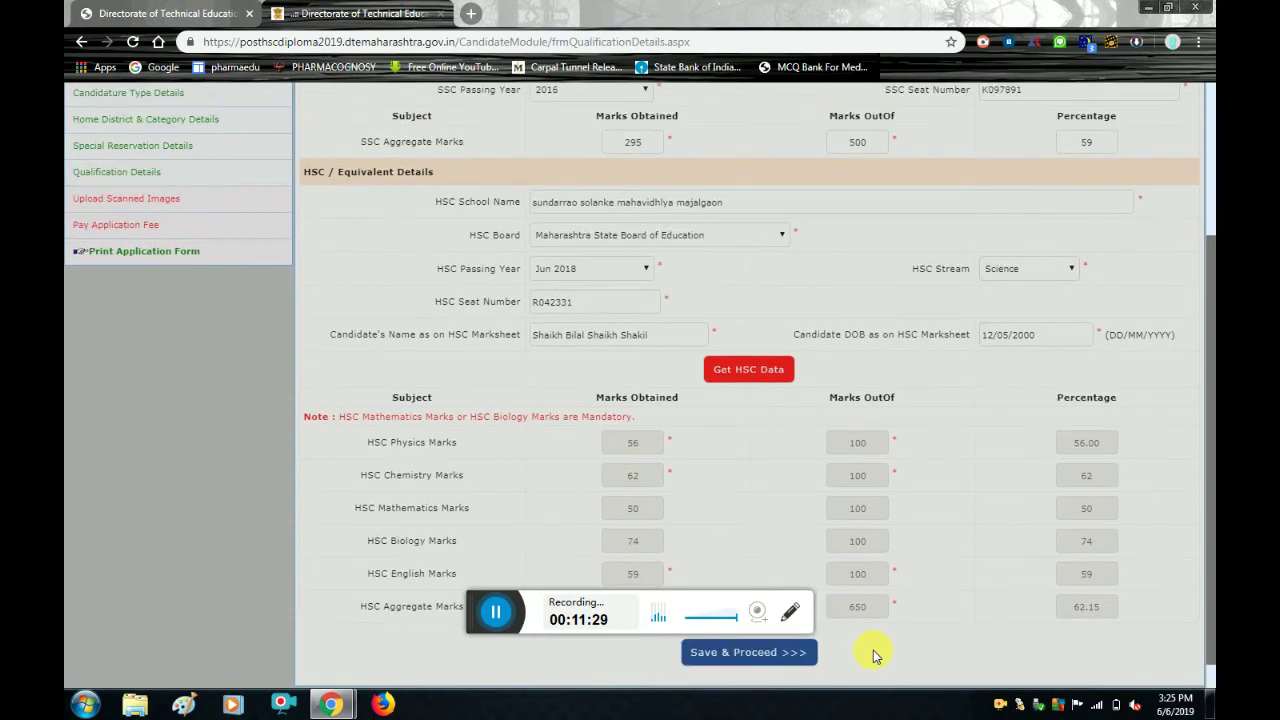
Save the qualification details and start choosing a file for the Photograph field.
{"action": "left_click", "coordinate": [790, 651]}
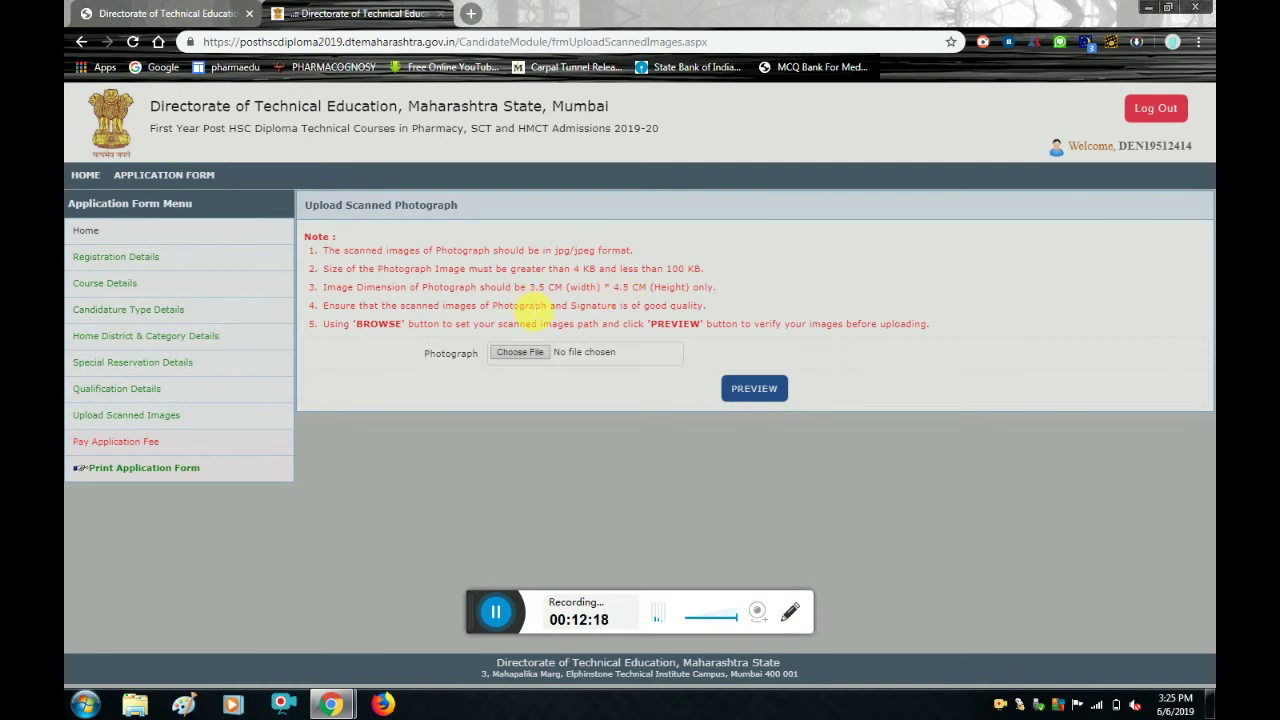
{"action": "left_click", "coordinate": [519, 355]}
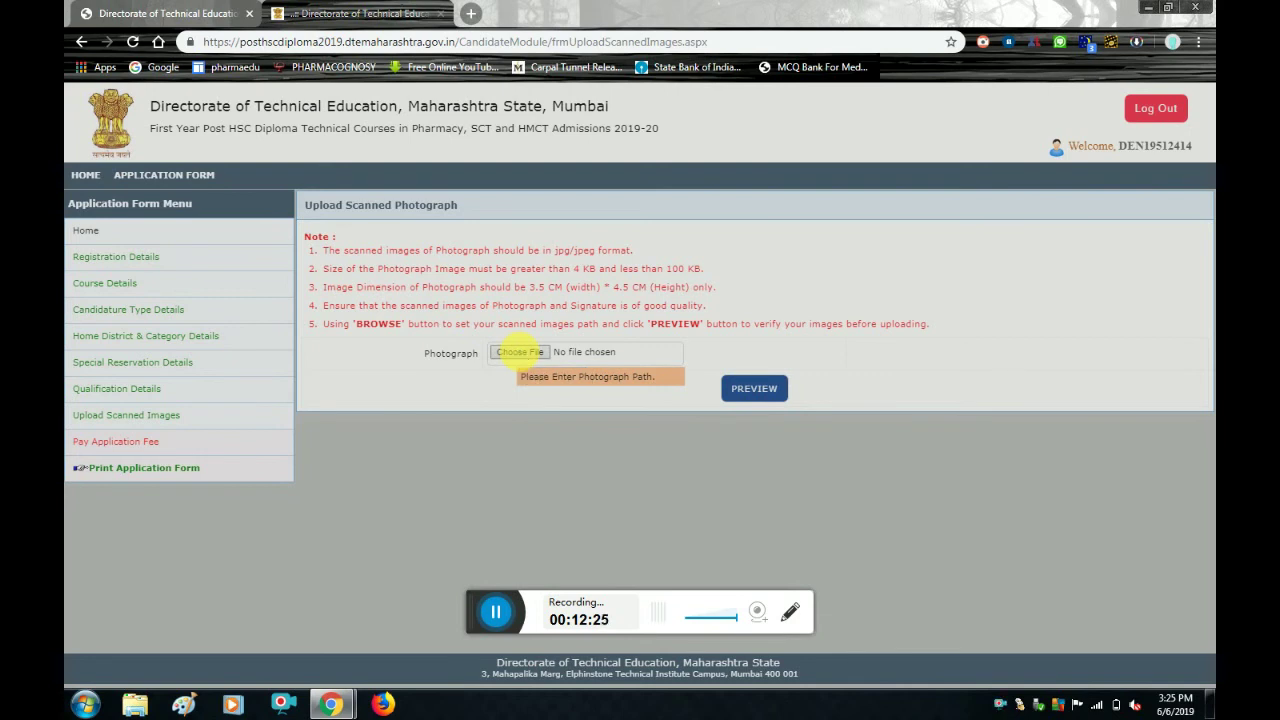
Browse to the photos folder inside the personal folder on drive D and attach the passport photo.
{"action": "left_click", "coordinate": [520, 353]}
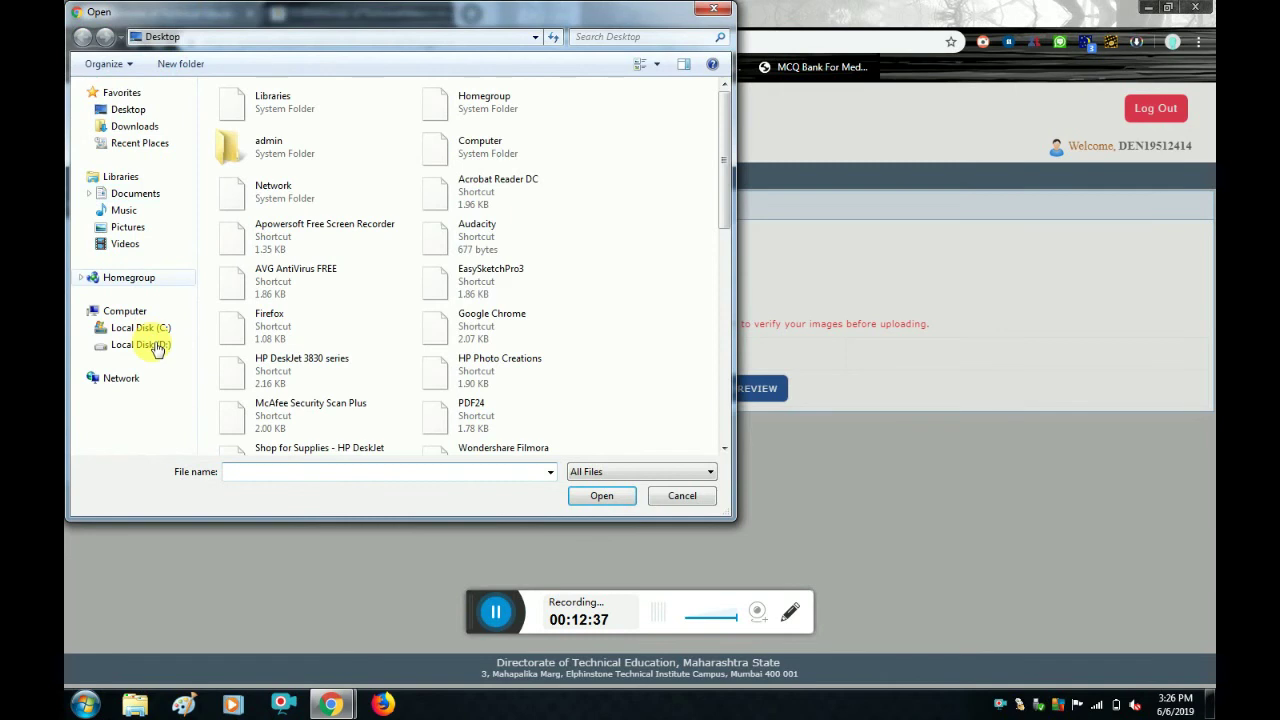
{"action": "left_click", "coordinate": [157, 346]}
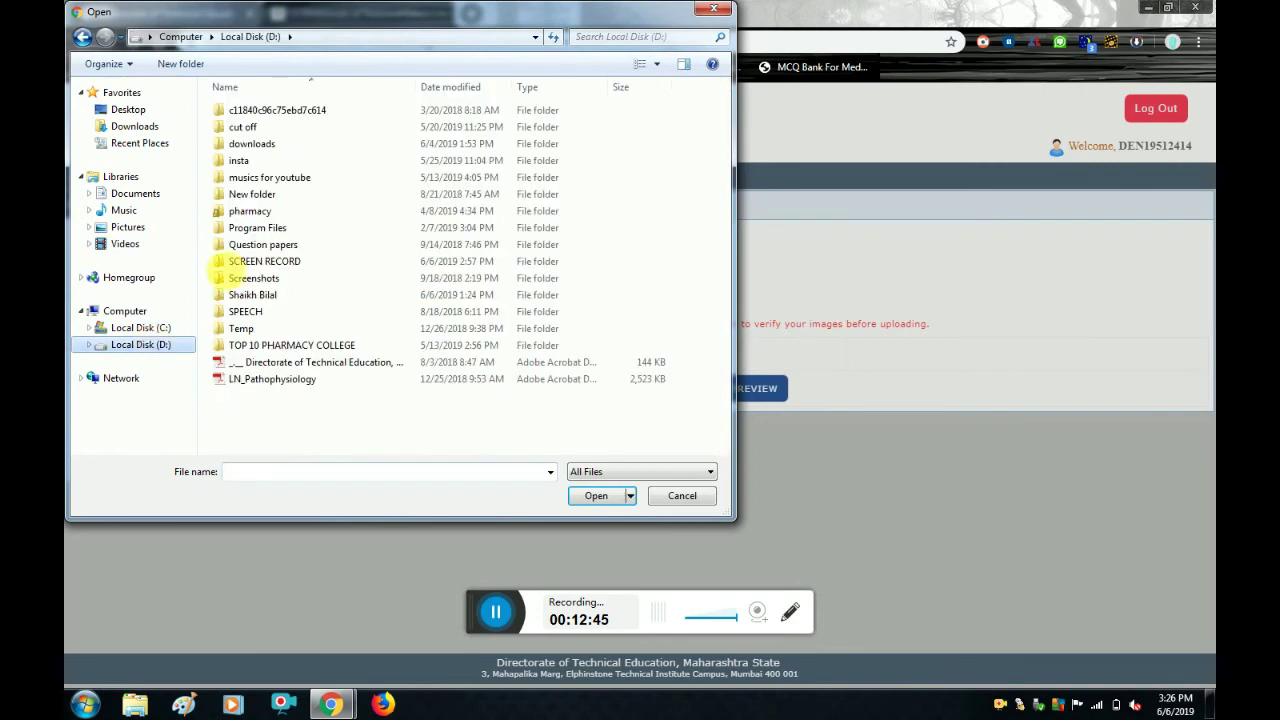
{"action": "left_click", "coordinate": [280, 293]}
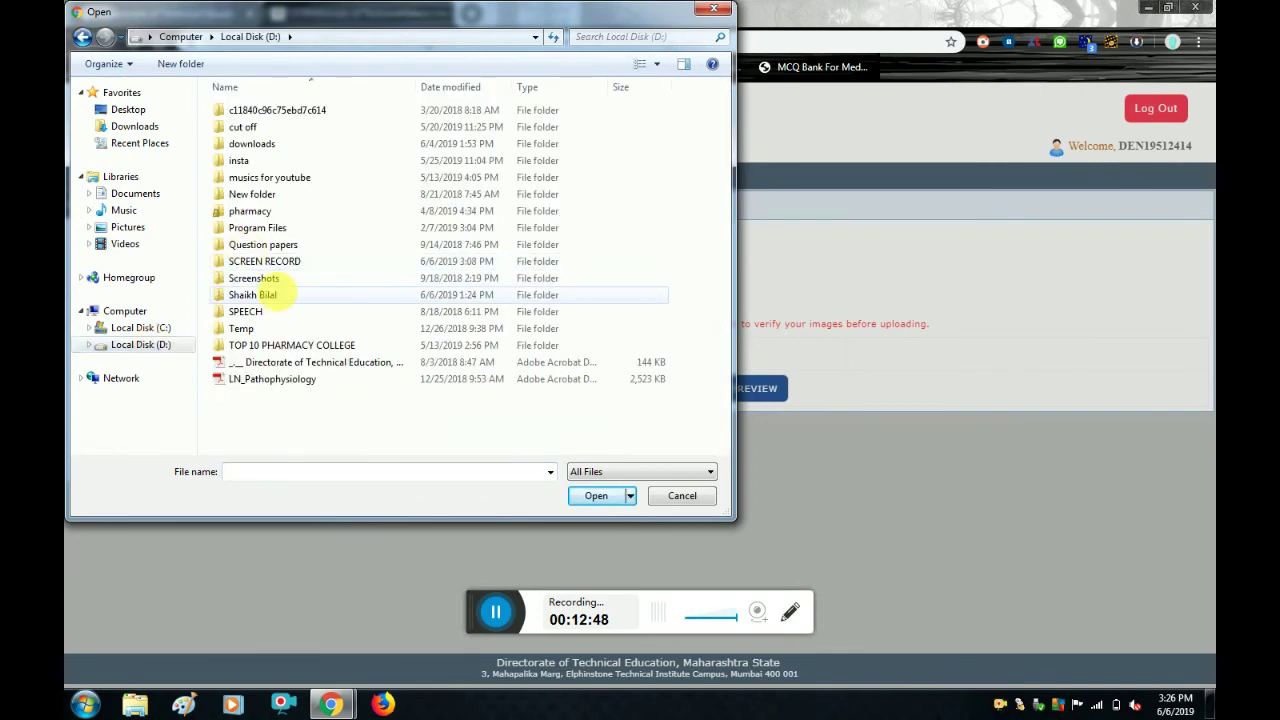
{"action": "double_click", "coordinate": [280, 295]}
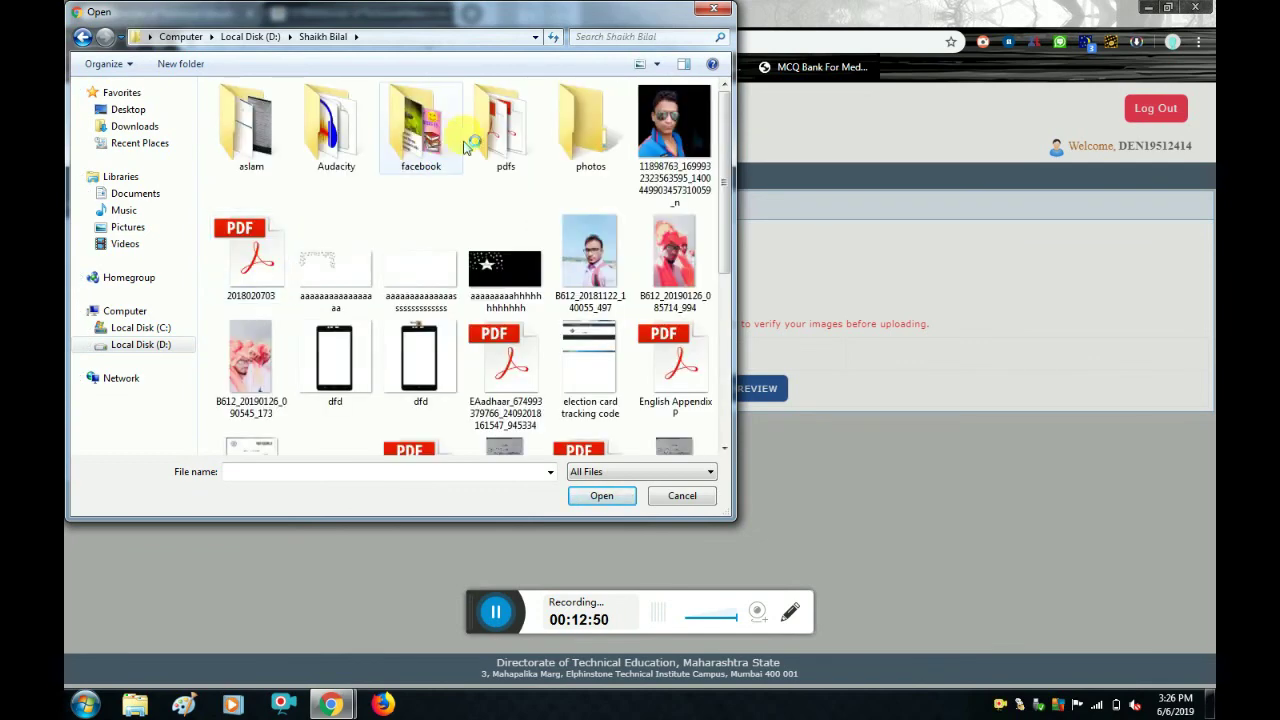
{"action": "left_click", "coordinate": [590, 130]}
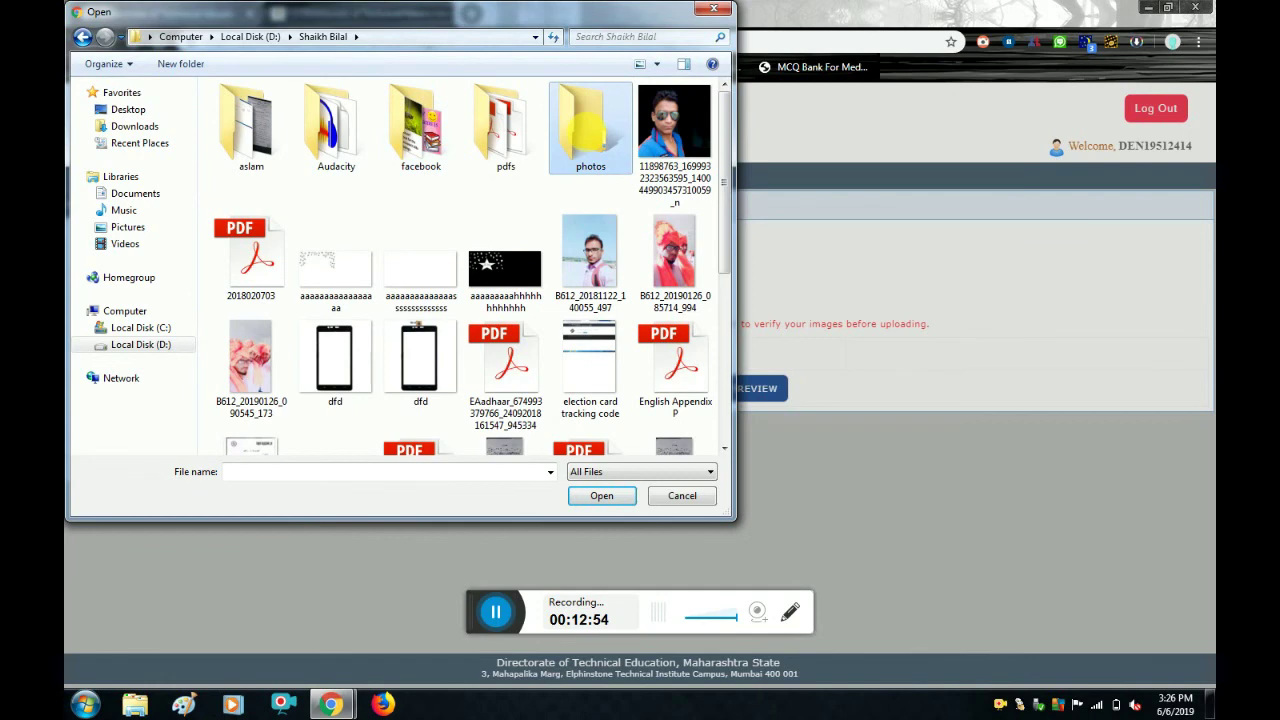
{"action": "double_click", "coordinate": [590, 130]}
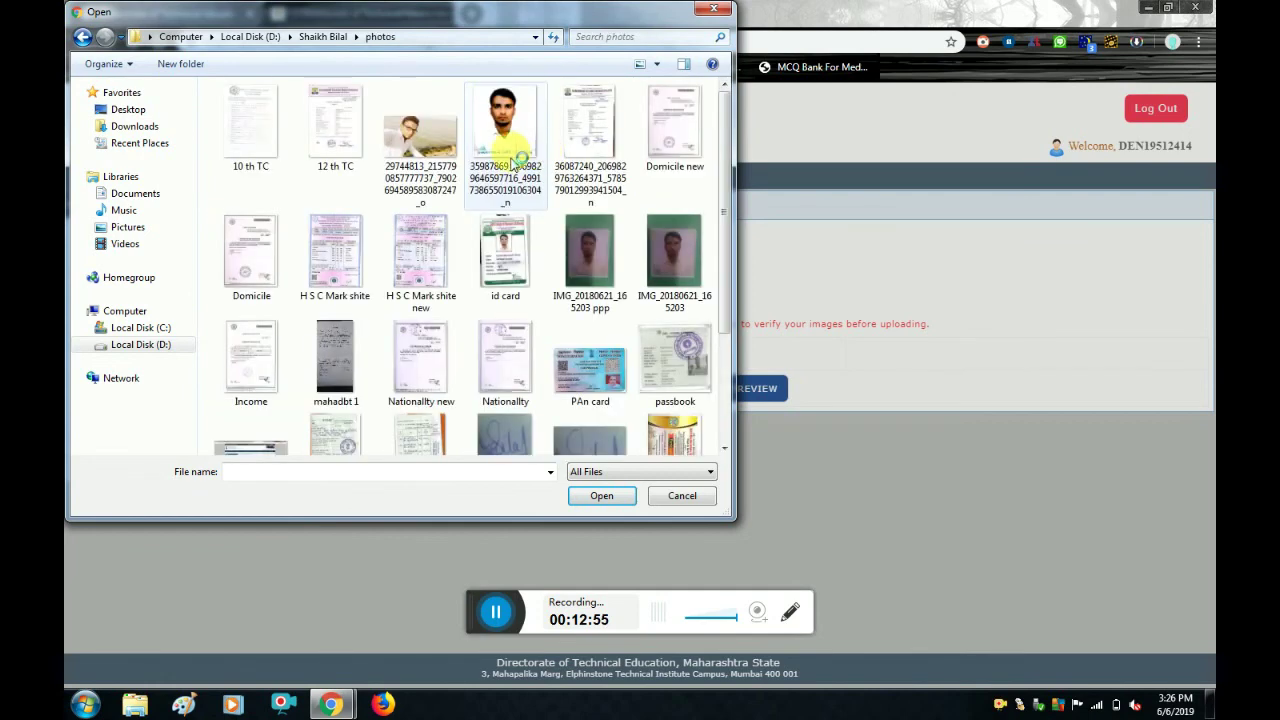
{"action": "key", "text": "Escape"}
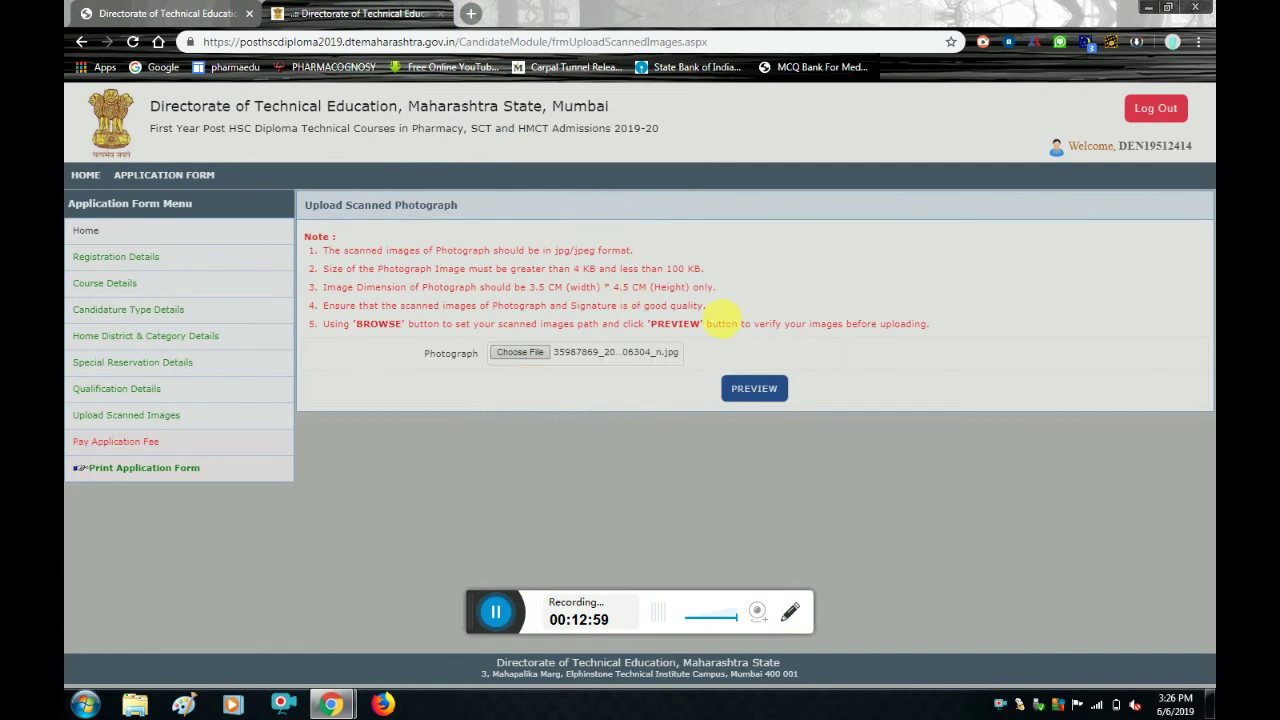
Preview the attached photograph, then save it and proceed.
{"action": "left_click", "coordinate": [772, 391]}
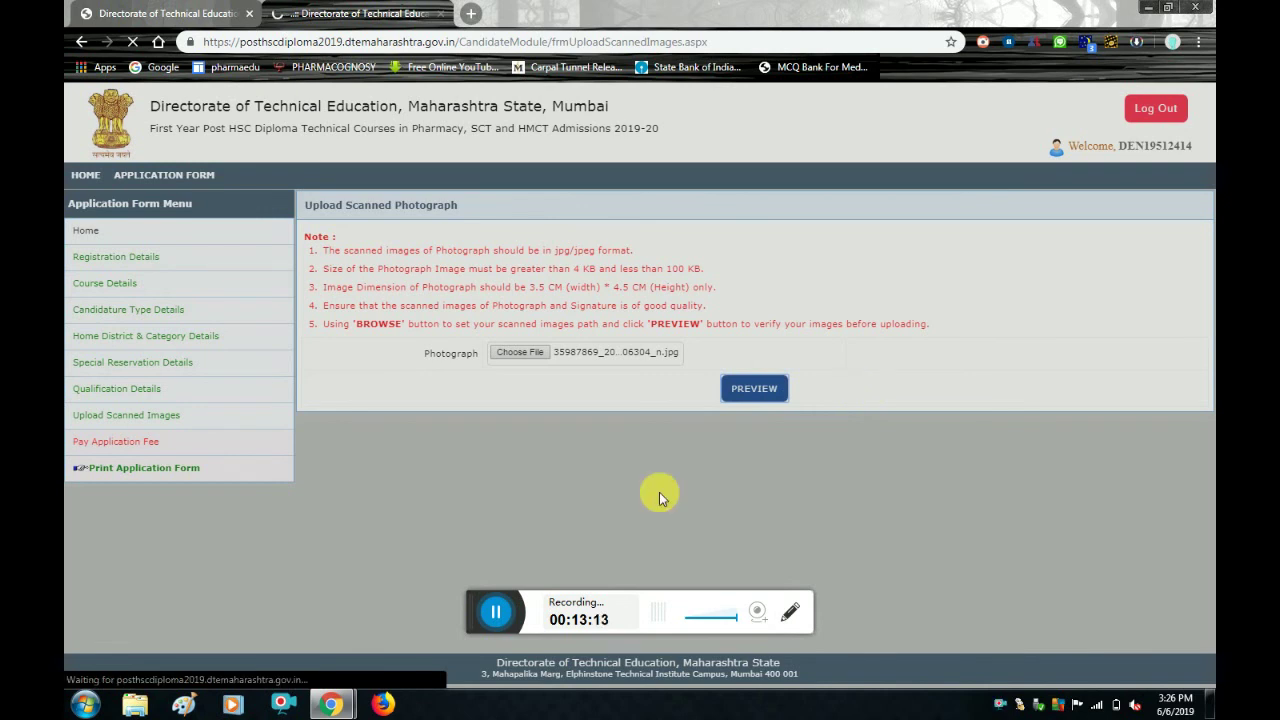
{"action": "left_click", "coordinate": [493, 617]}
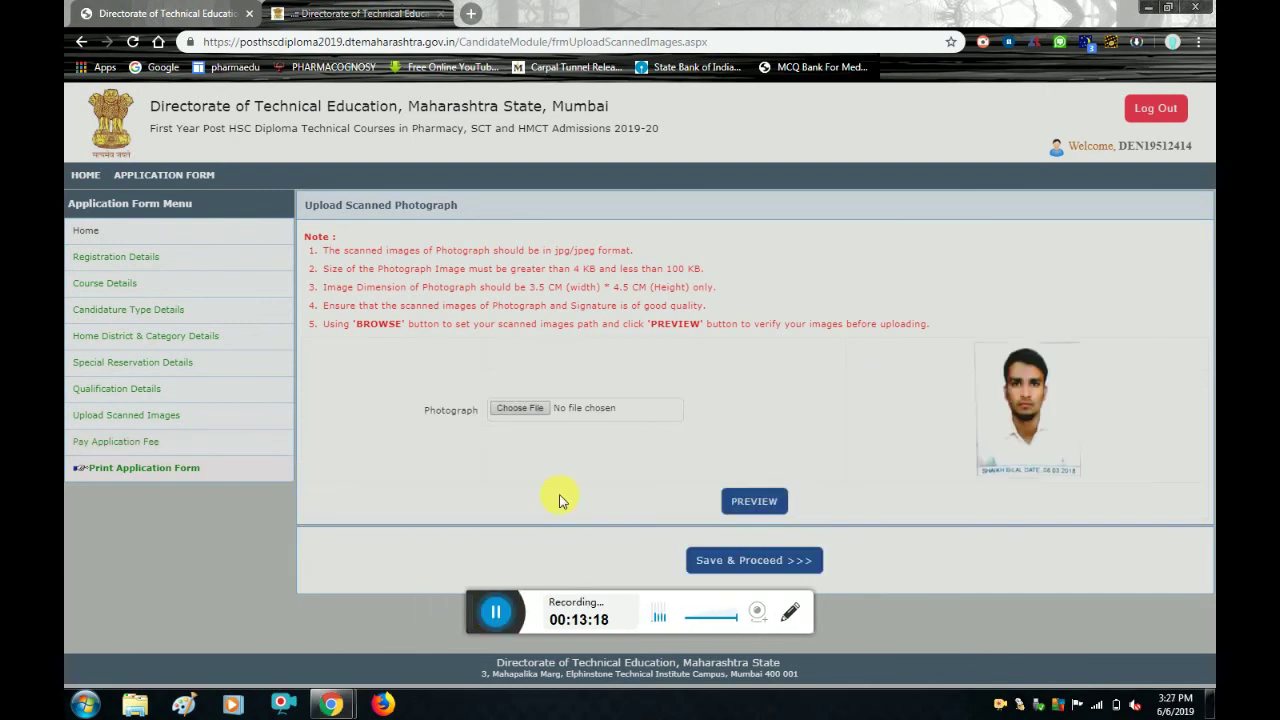
{"action": "left_click", "coordinate": [766, 567]}
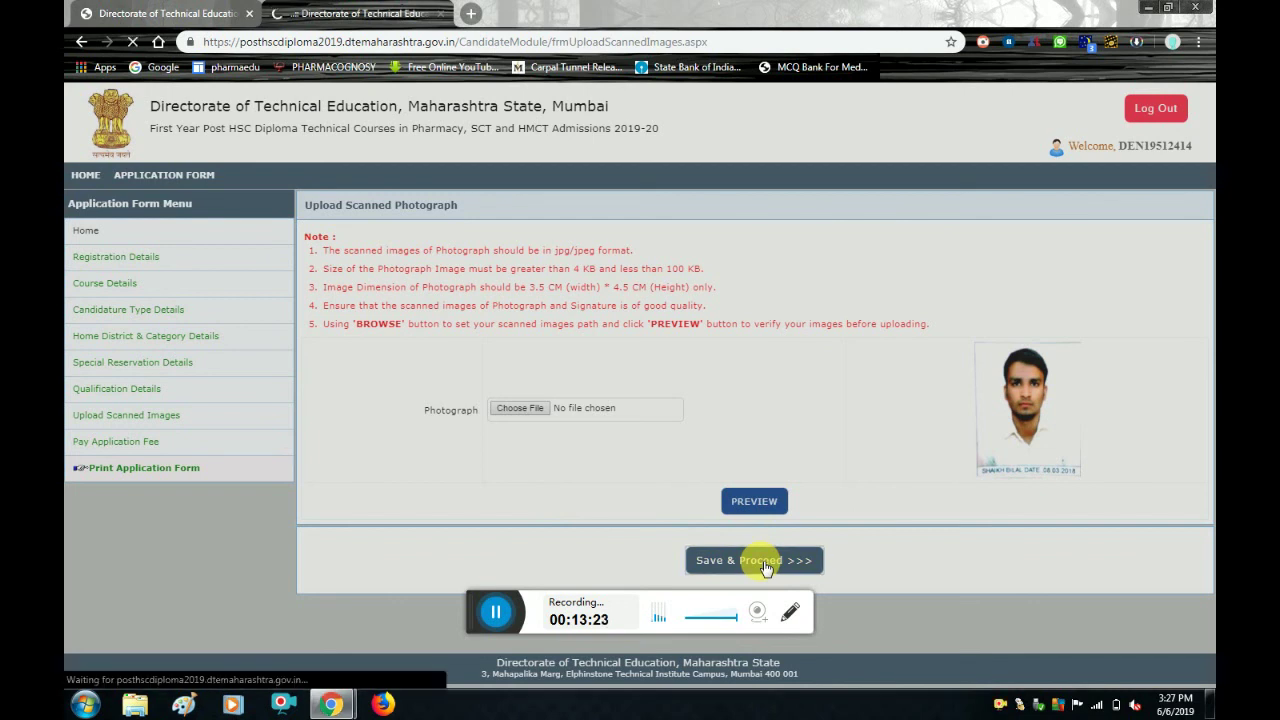